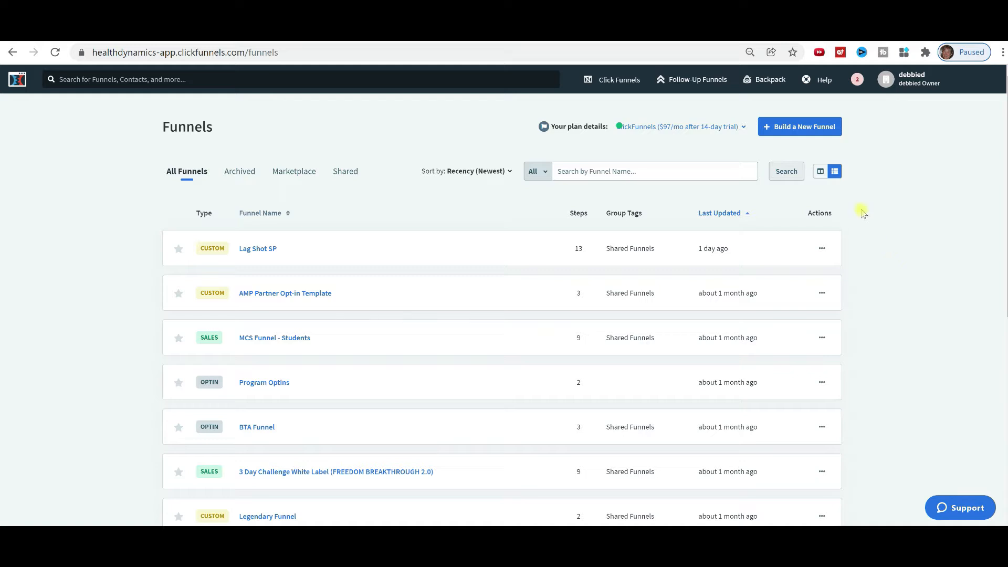
# Start building a new funnel and browse the funnel goal options.
pyautogui.click(798, 128)
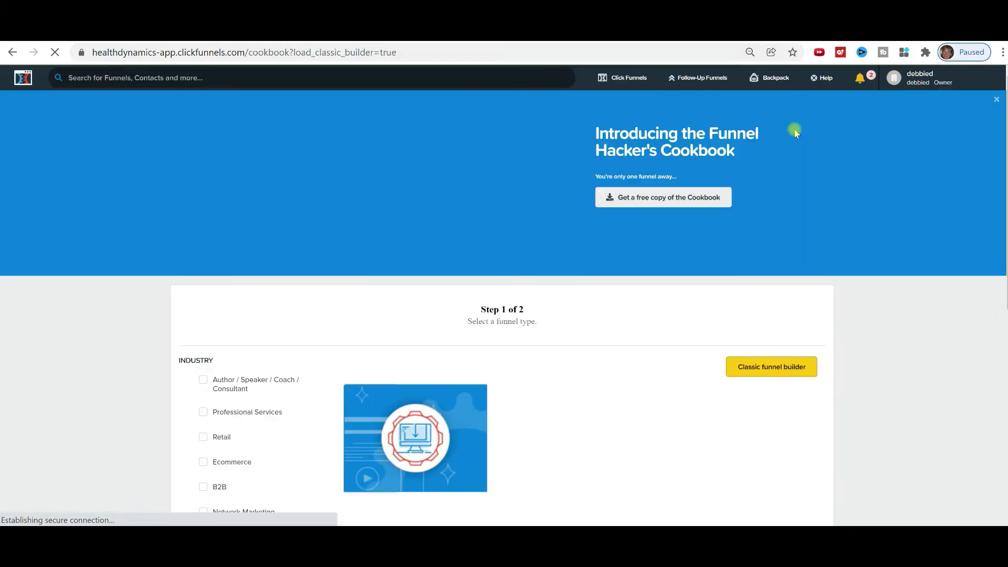
pyautogui.scroll(-4, 731, 287)
# Create a Collect Emails funnel named LinkTree, tagged with the Main group.
pyautogui.click(730, 288)
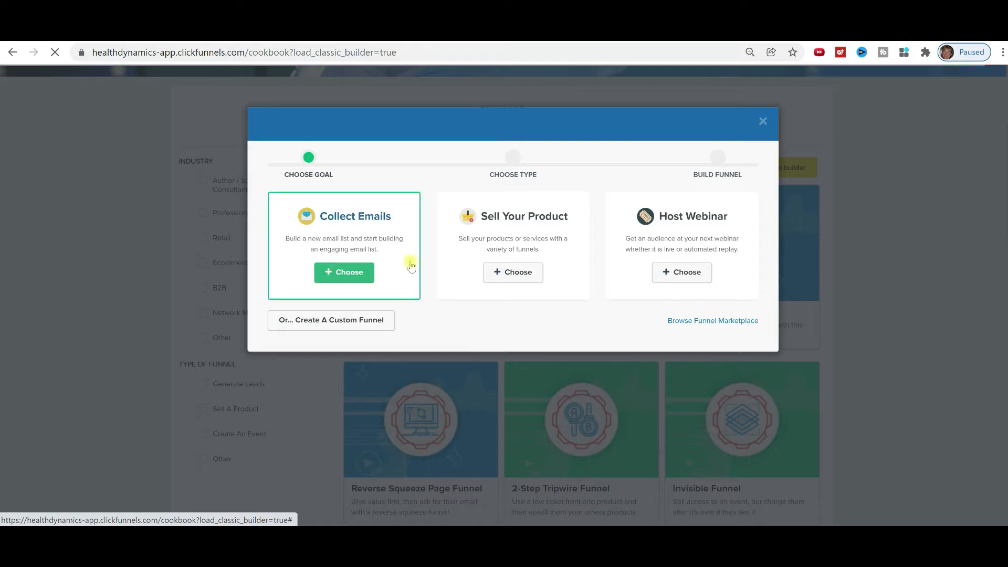
pyautogui.click(350, 272)
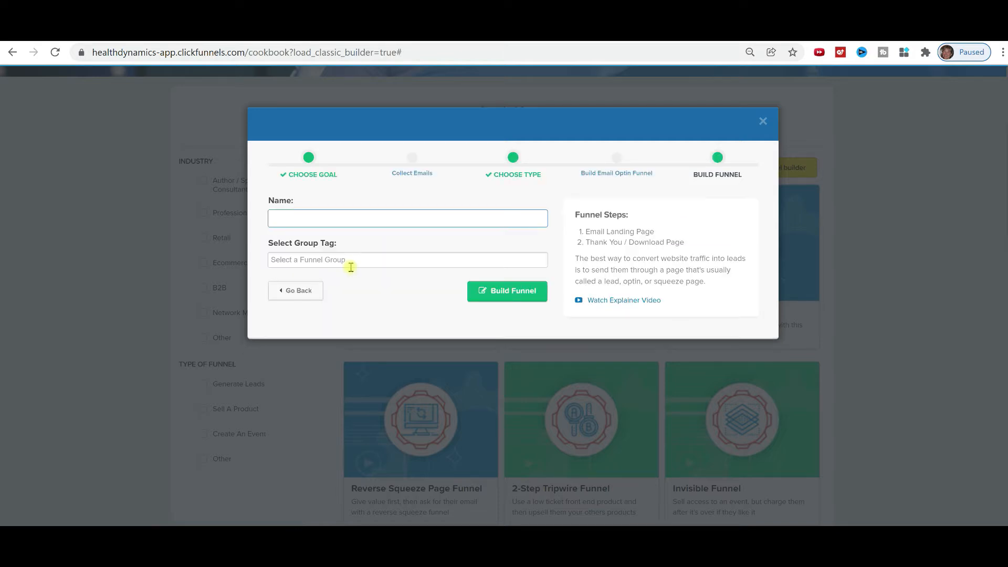
pyautogui.write('LinkTree')
pyautogui.click(357, 263)
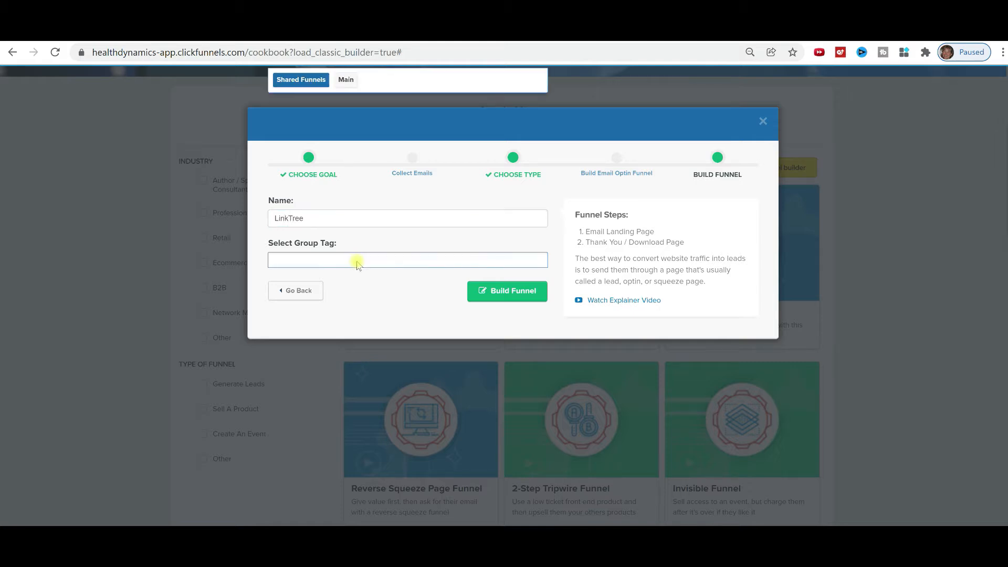
pyautogui.click(344, 80)
pyautogui.click(499, 290)
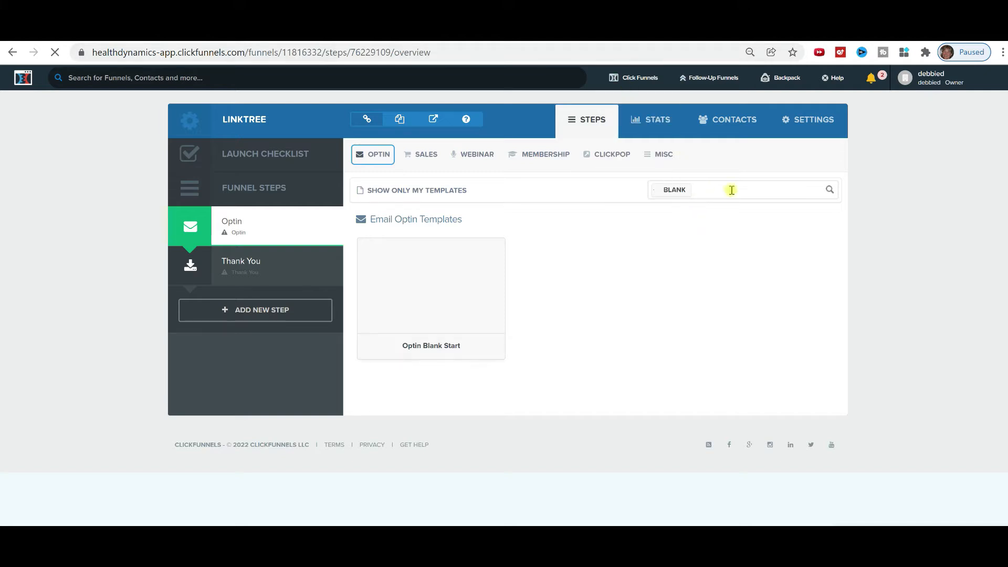
# Apply the Optin Blank Start template to the Optin step.
pyautogui.moveTo(360, 307)
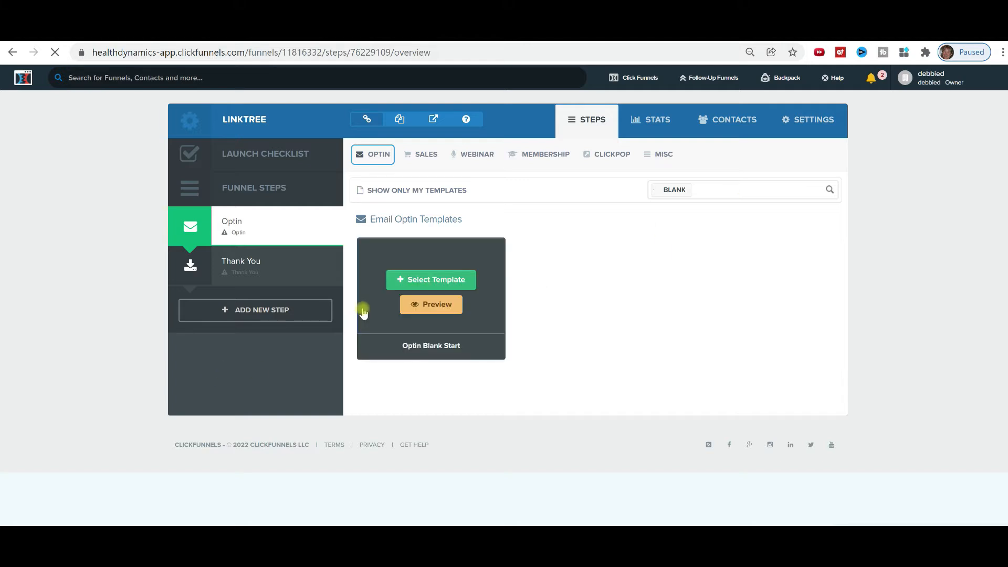
pyautogui.click(422, 282)
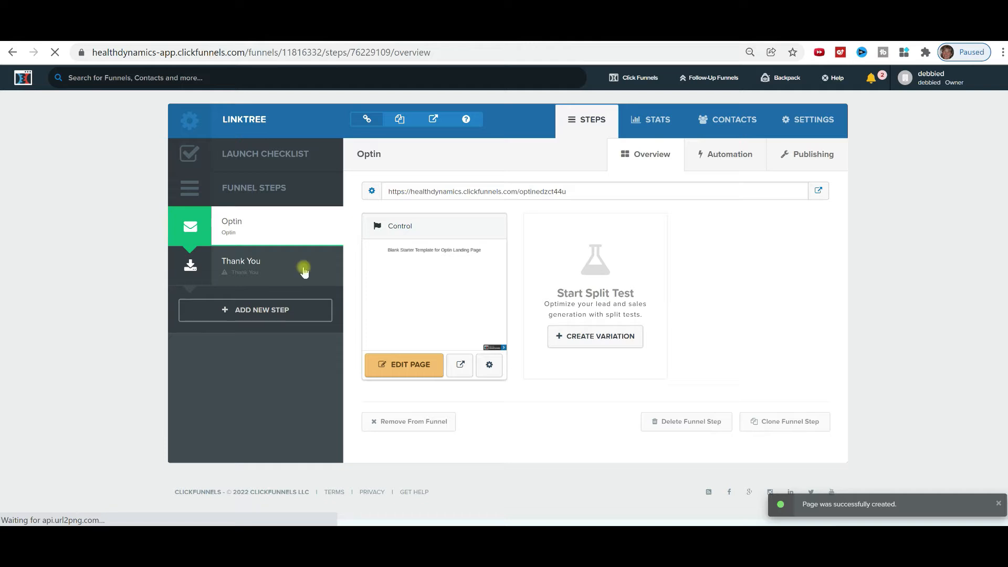
pyautogui.moveTo(270, 269)
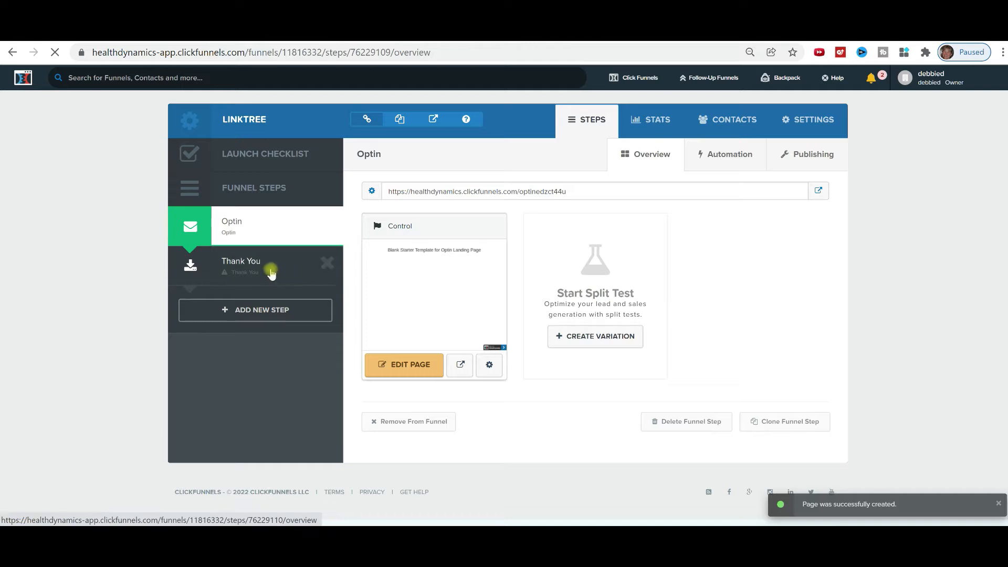
# Delete the Thank You step from the LinkTree funnel and confirm.
pyautogui.click(328, 269)
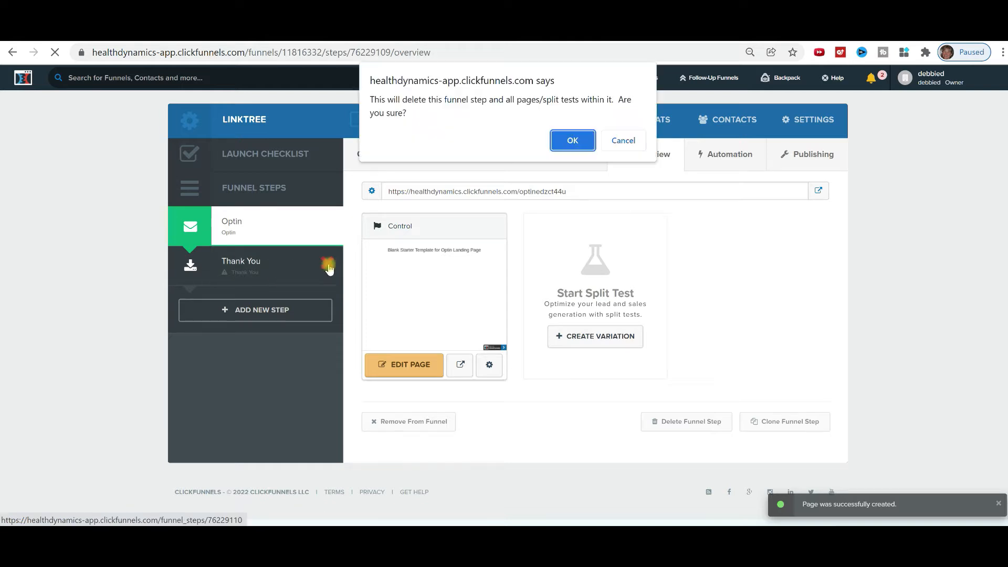
pyautogui.click(563, 140)
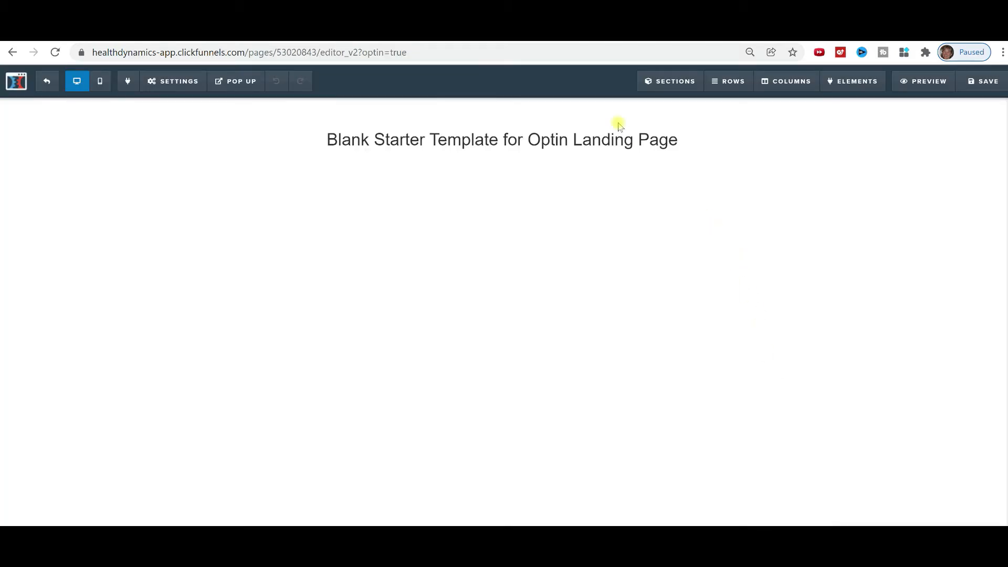
# Add a Small section to the Optin page with an Image element under the headline.
pyautogui.moveTo(653, 84)
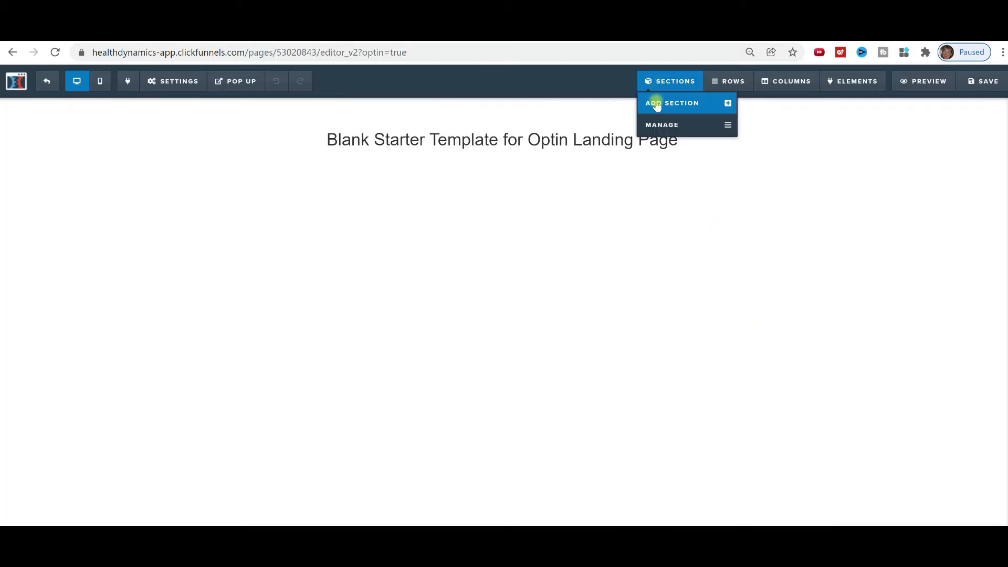
pyautogui.click(656, 104)
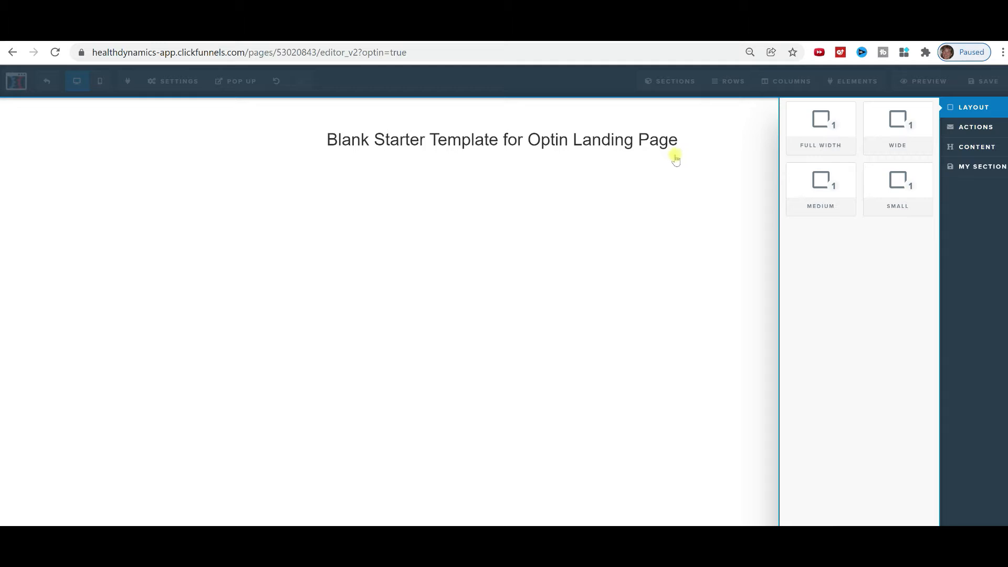
pyautogui.moveTo(892, 194); pyautogui.dragTo(470, 194)
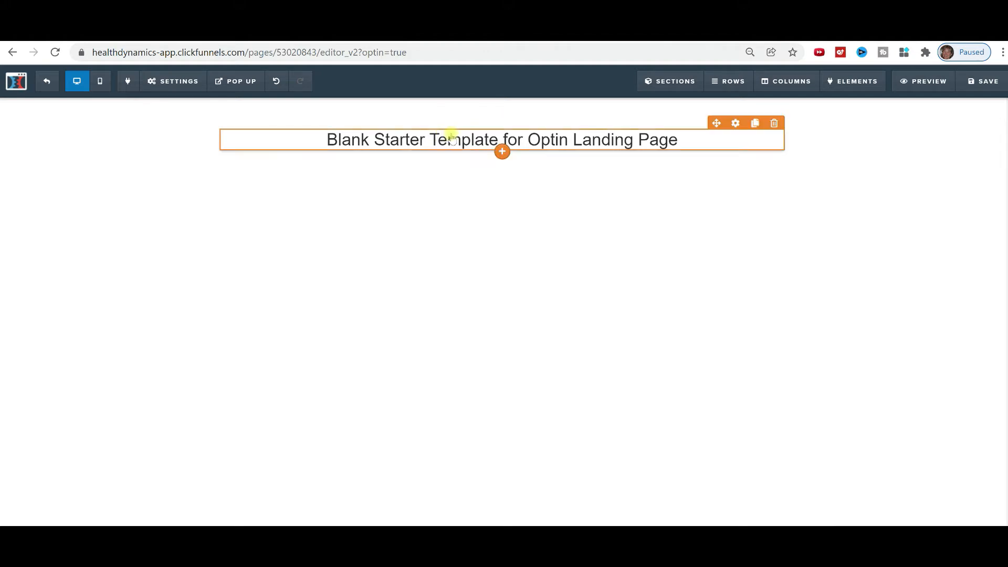
pyautogui.click(502, 152)
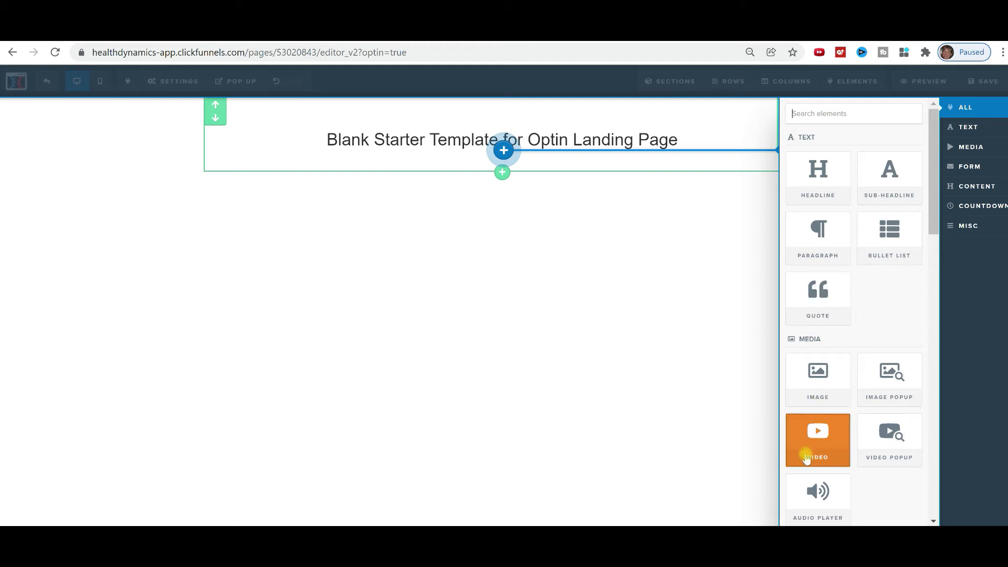
pyautogui.click(815, 386)
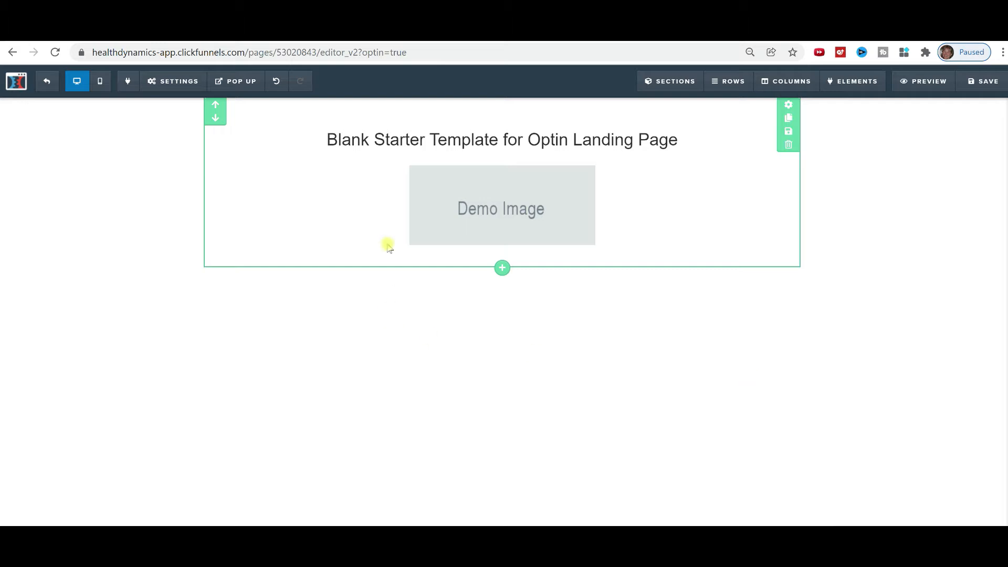
# Open the section settings and bring up the library for its BG Image.
pyautogui.click(482, 208)
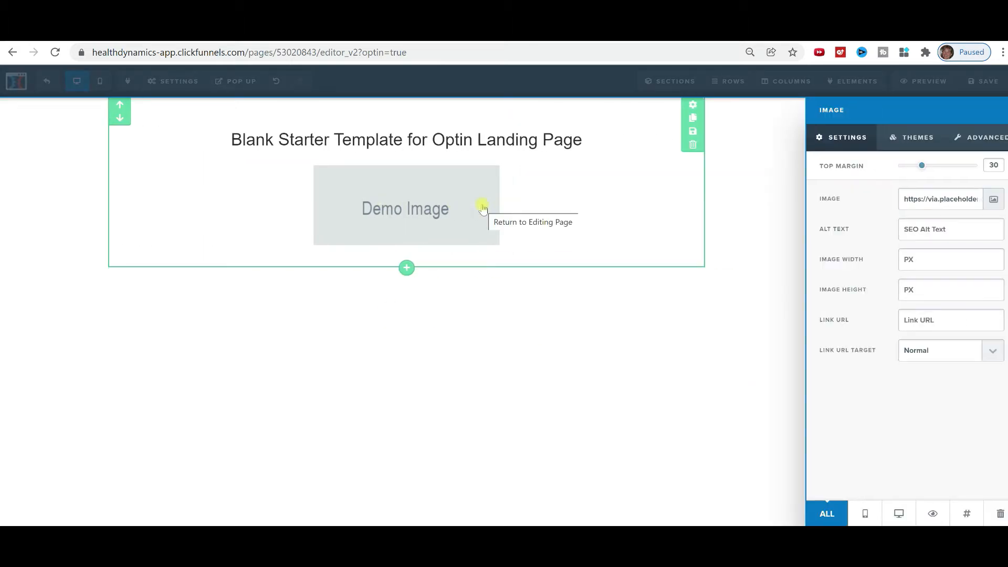
pyautogui.click(387, 321)
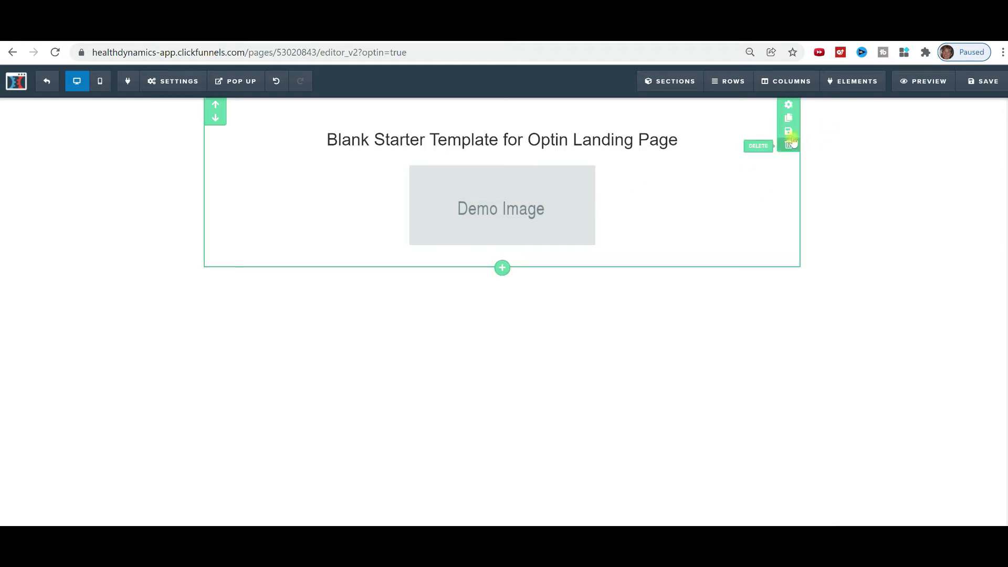
pyautogui.click(789, 107)
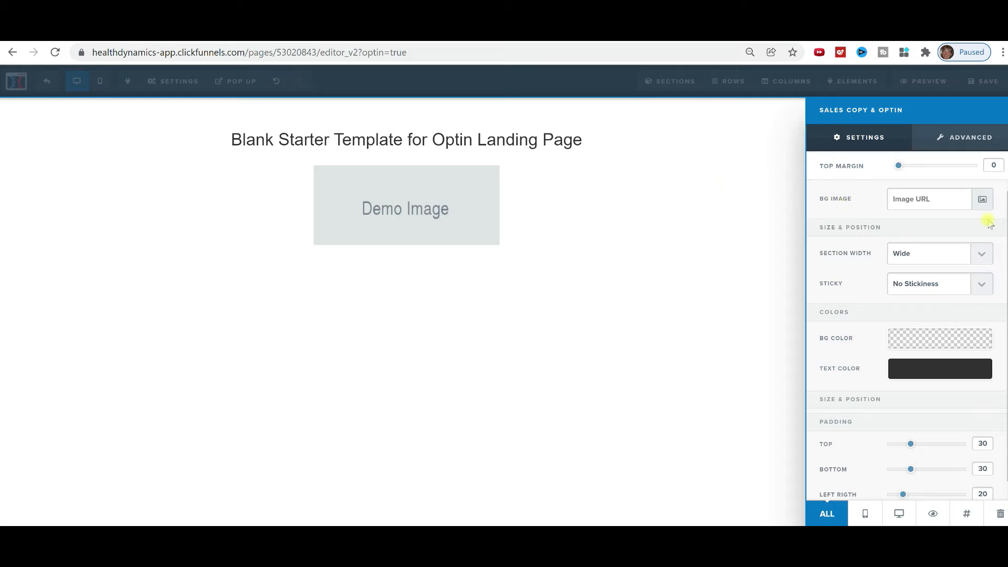
pyautogui.click(983, 200)
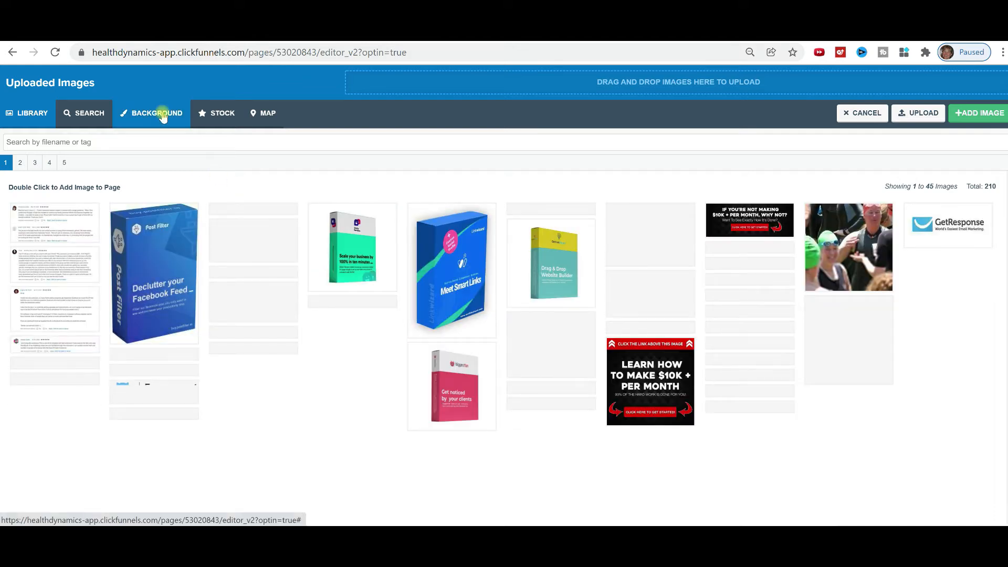
# Apply the lavender gradient from the Background tab as the section background.
pyautogui.click(163, 117)
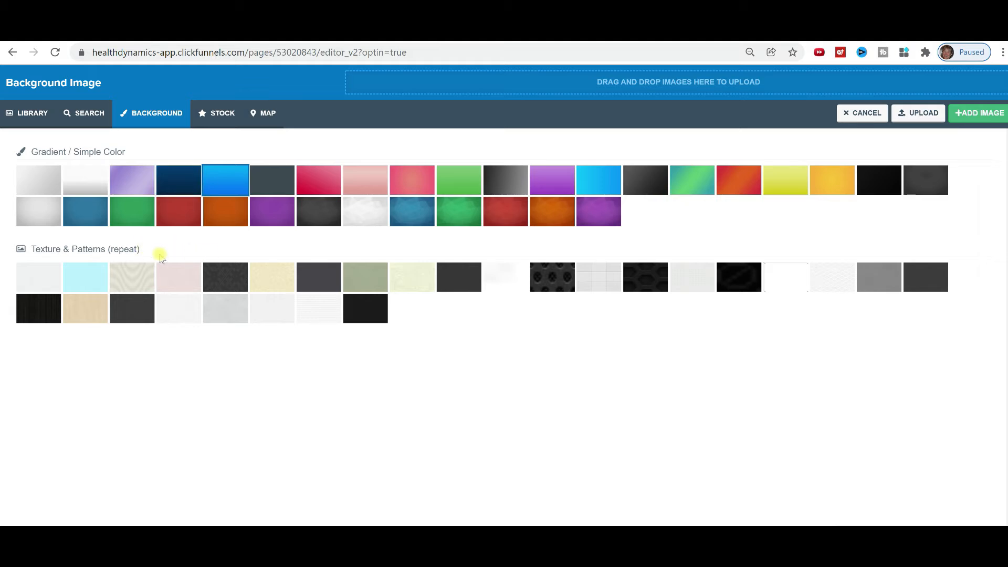
pyautogui.click(133, 184)
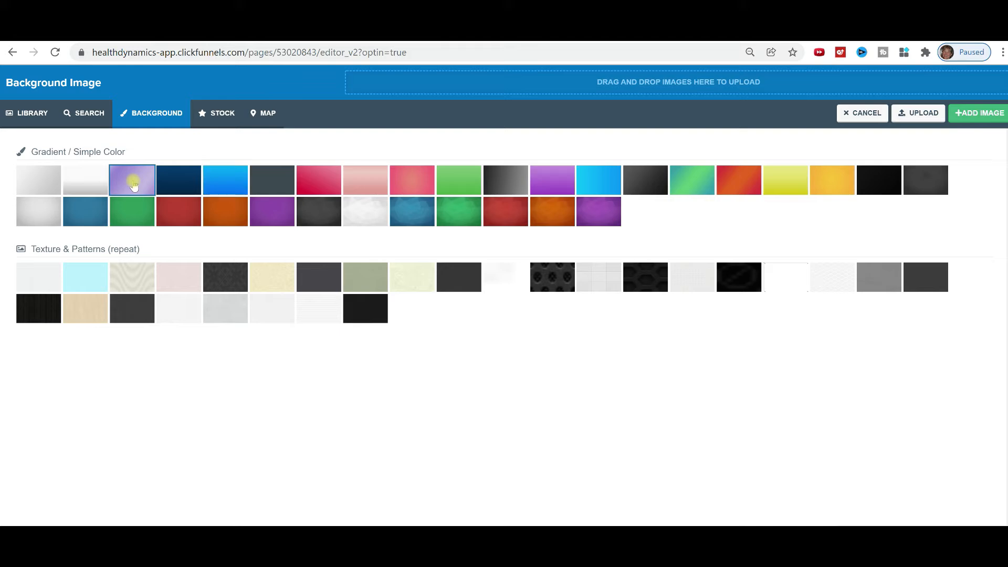
pyautogui.click(984, 116)
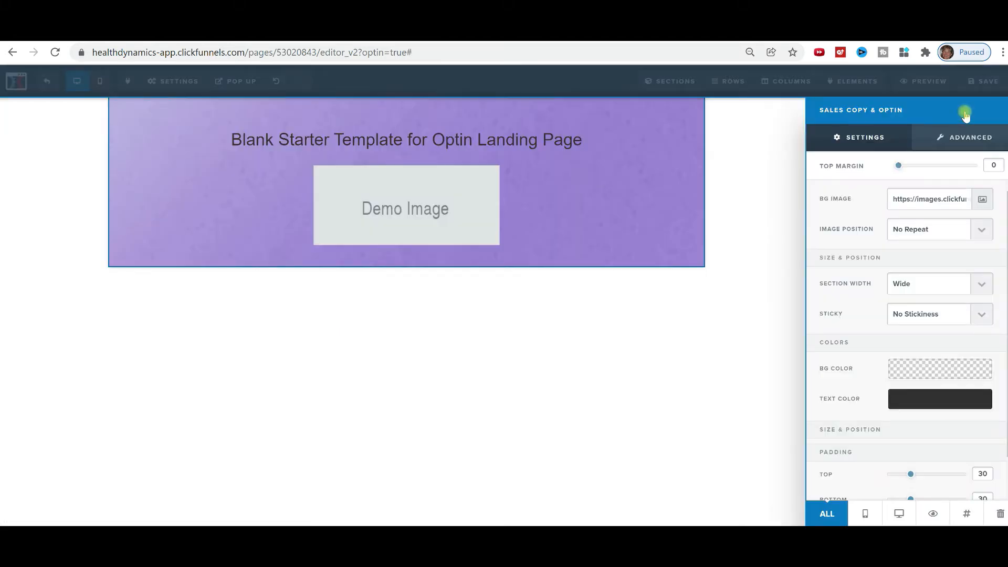
pyautogui.click(403, 201)
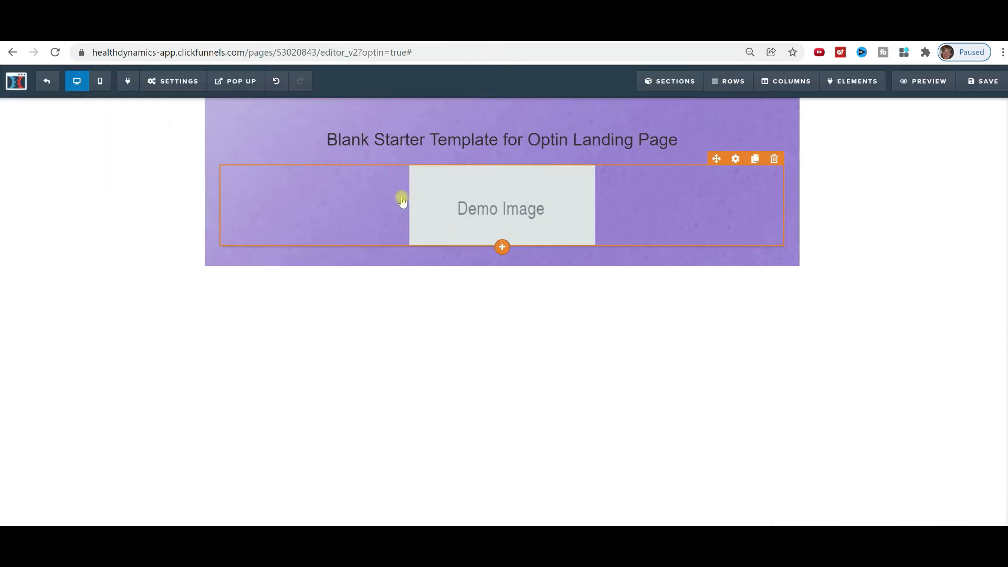
# Swap the Demo Image for the woman's portrait from page 5, width 150.
pyautogui.click(560, 206)
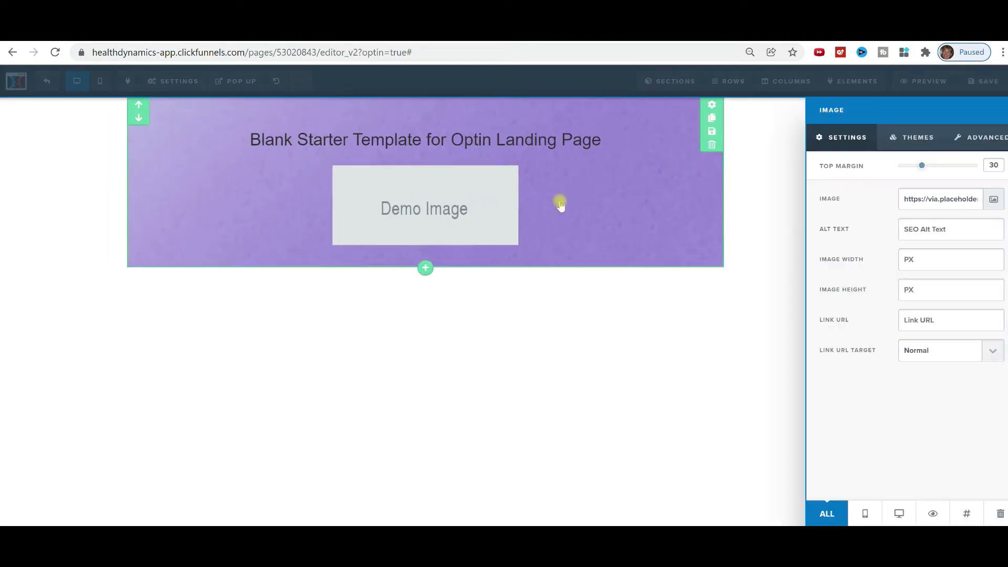
pyautogui.click(992, 200)
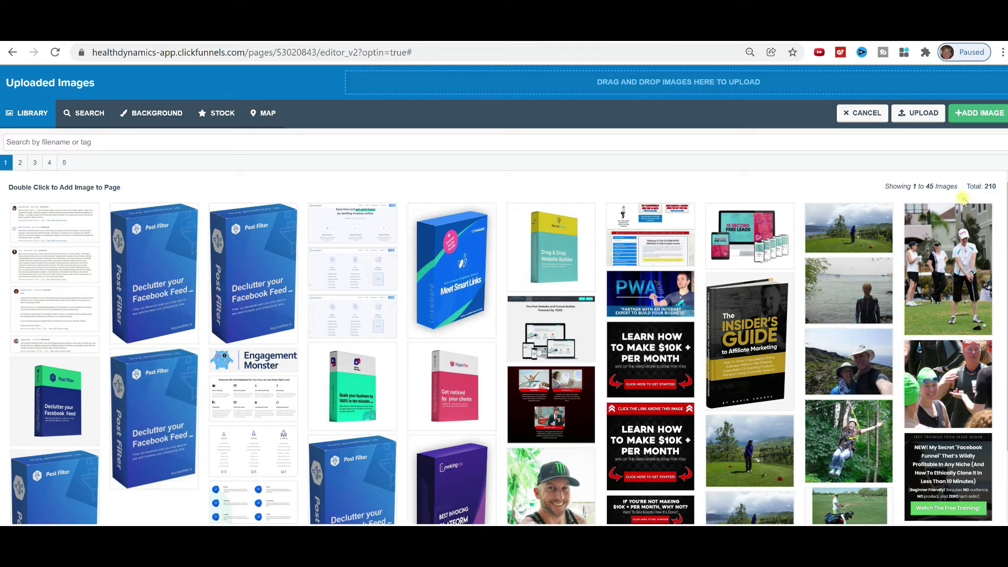
pyautogui.click(64, 164)
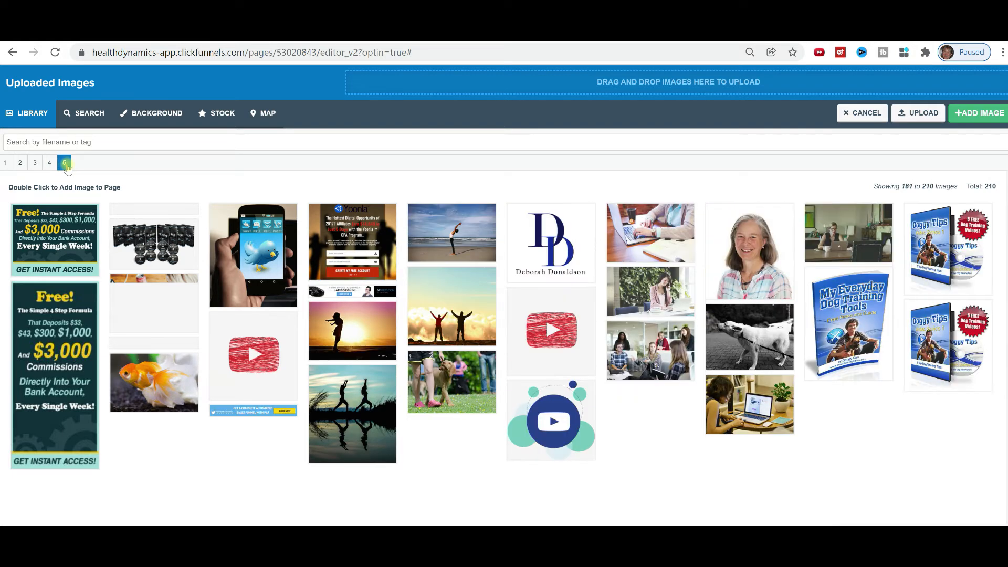
pyautogui.click(741, 257)
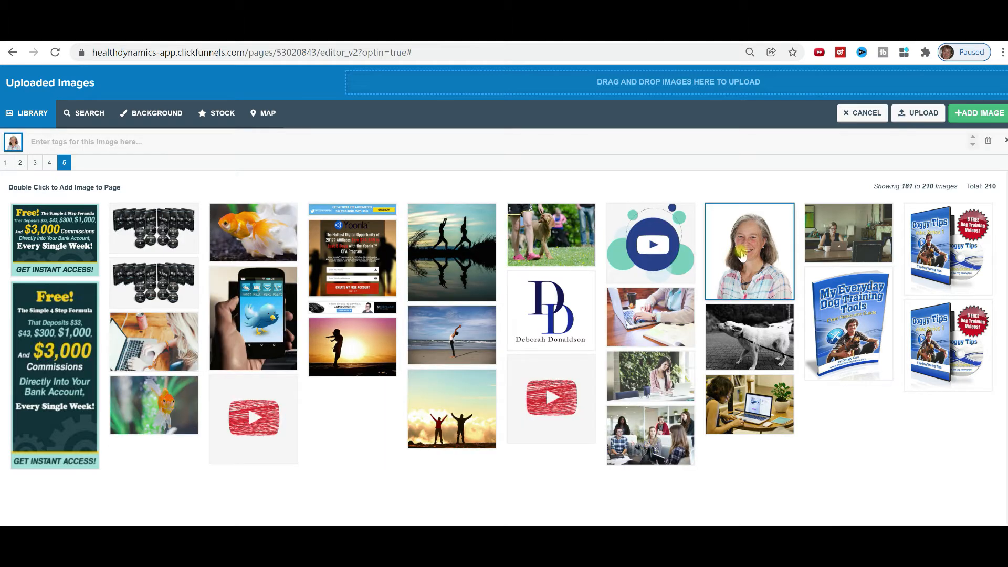
pyautogui.click(978, 112)
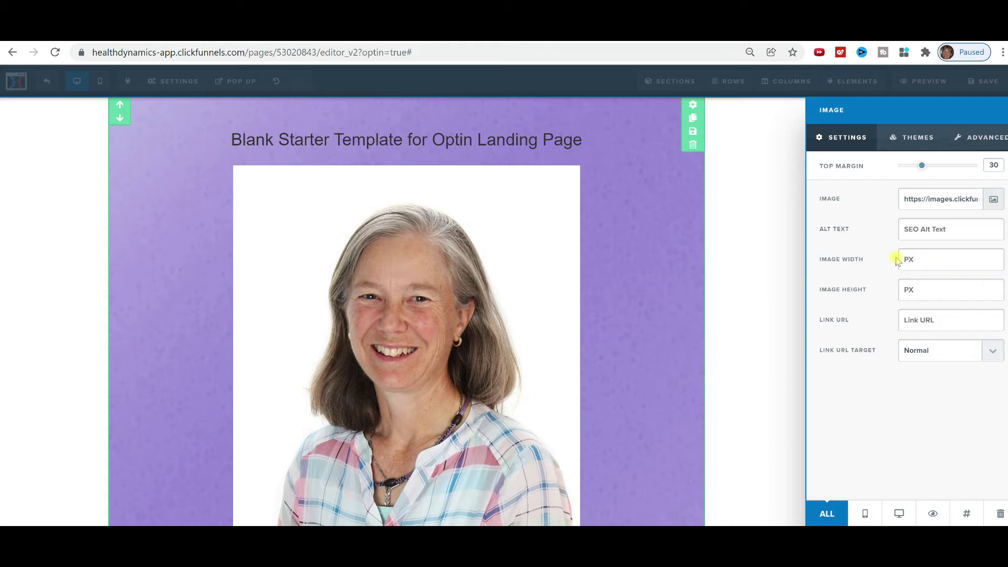
pyautogui.write('200')
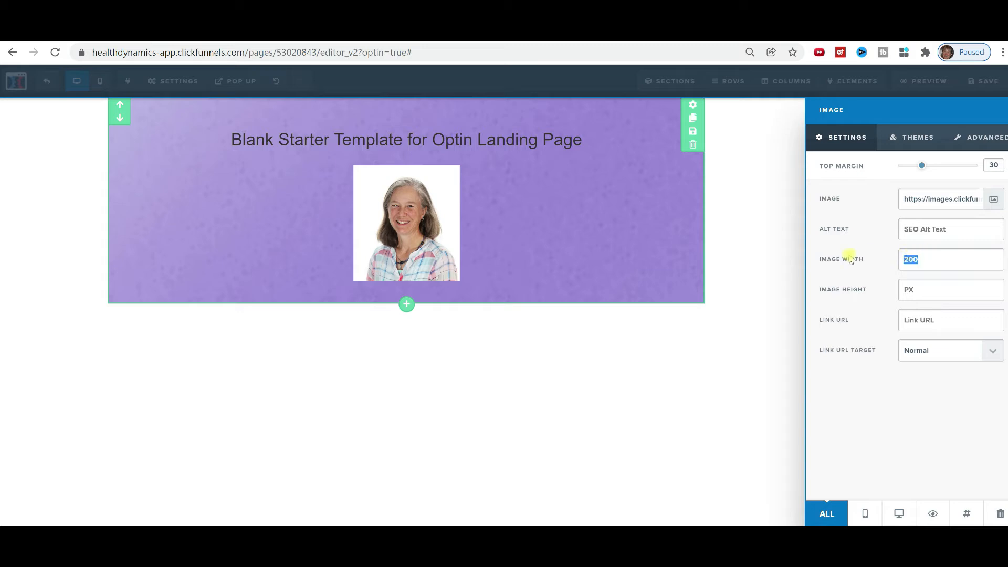
pyautogui.write('150')
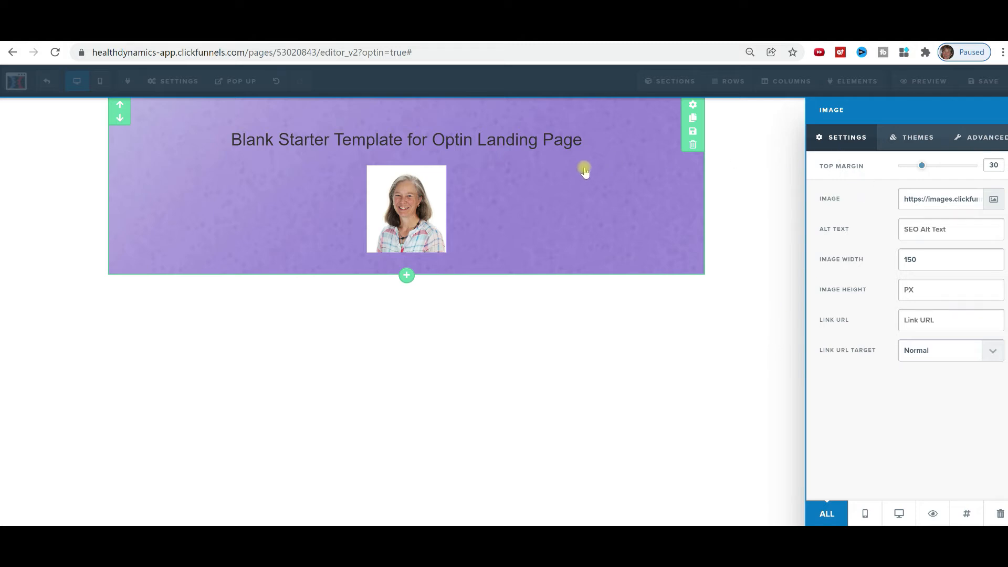
# Give the portrait the rounded, bordered style from Image Themes.
pyautogui.click(891, 144)
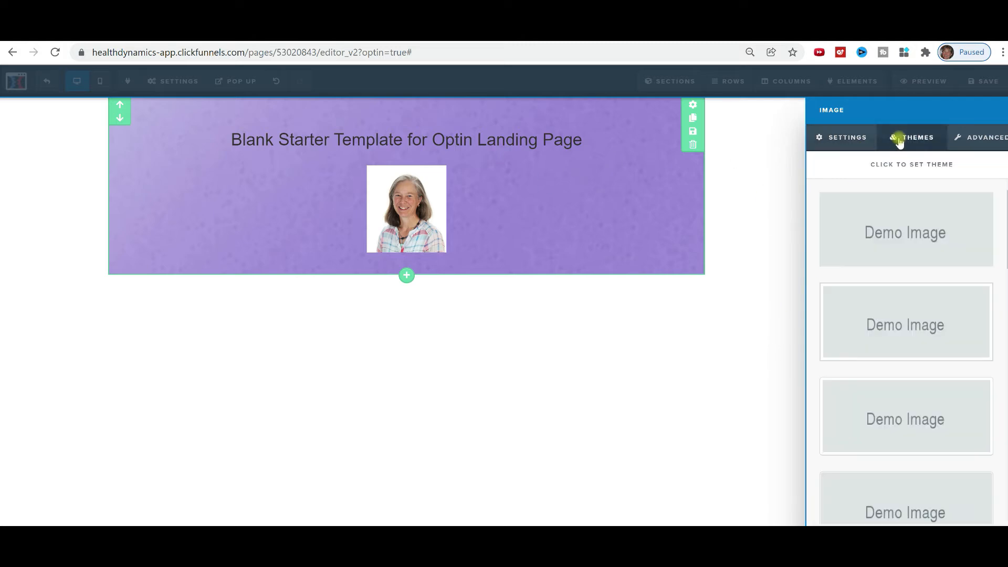
pyautogui.scroll(-1, 874, 252)
pyautogui.scroll(-10, 875, 253)
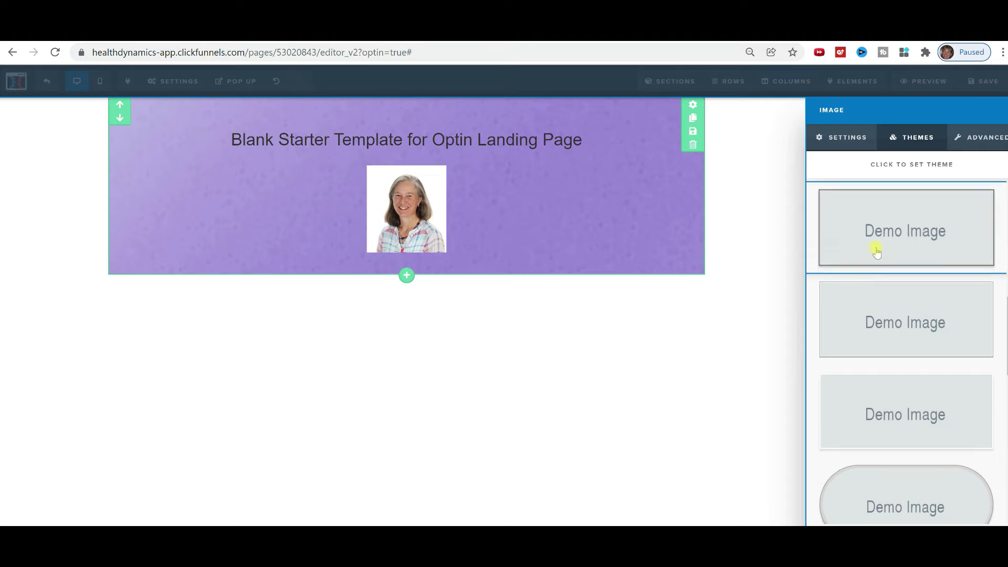
pyautogui.scroll(-5, 876, 252)
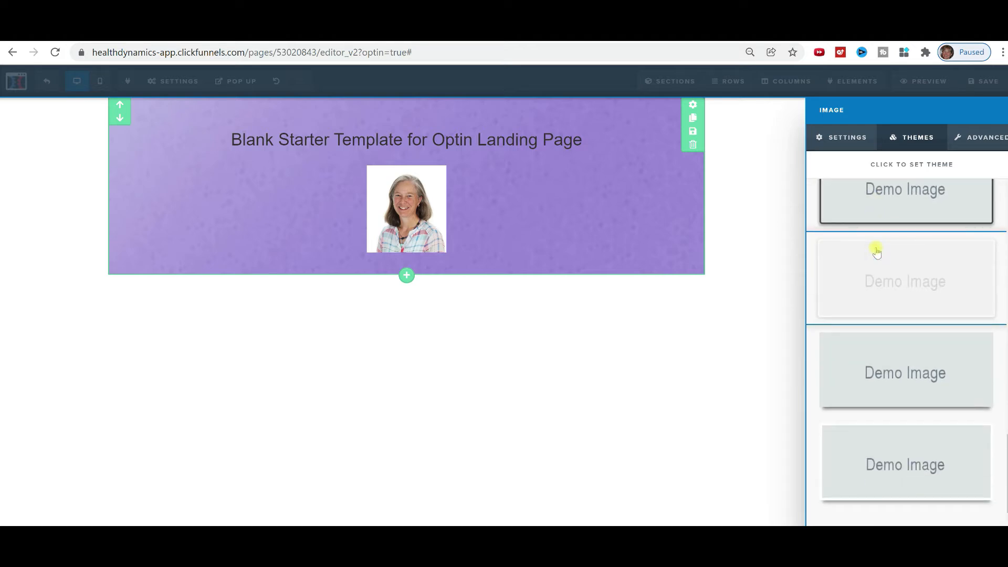
pyautogui.scroll(6, 876, 252)
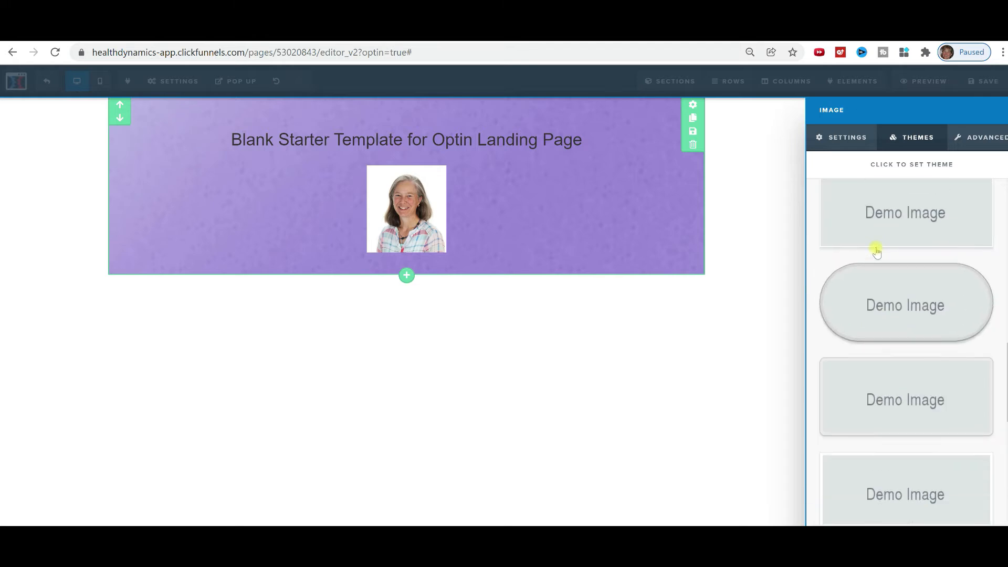
pyautogui.click(878, 305)
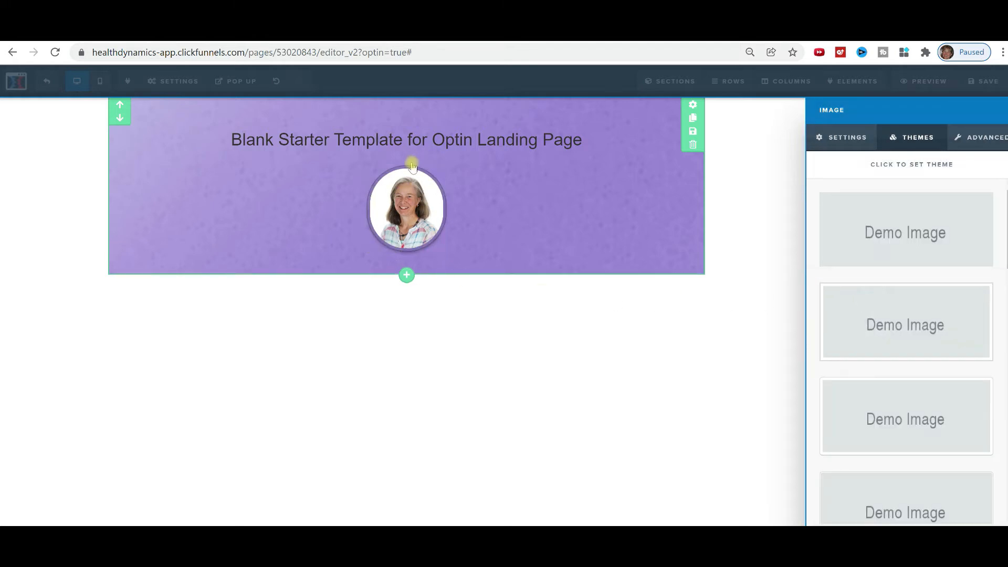
pyautogui.click(497, 148)
# Replace the template headline text with the person's full name.
pyautogui.click(674, 139)
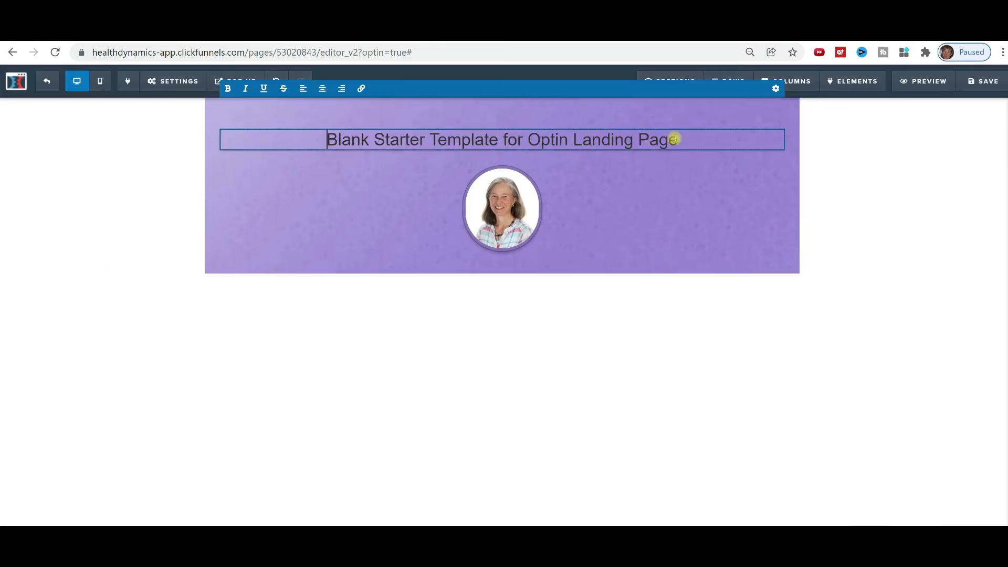
pyautogui.moveTo(680, 140); pyautogui.dragTo(319, 150)
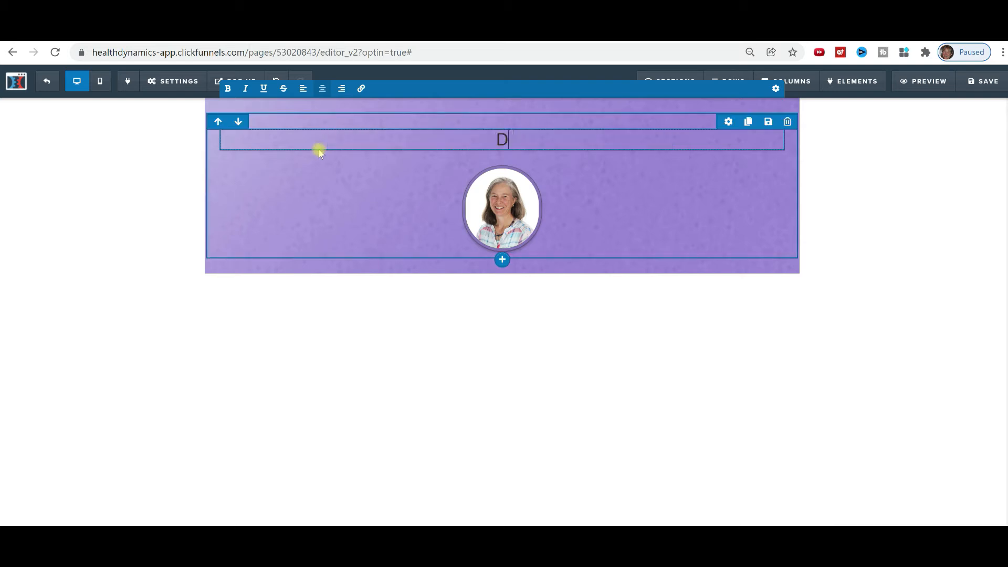
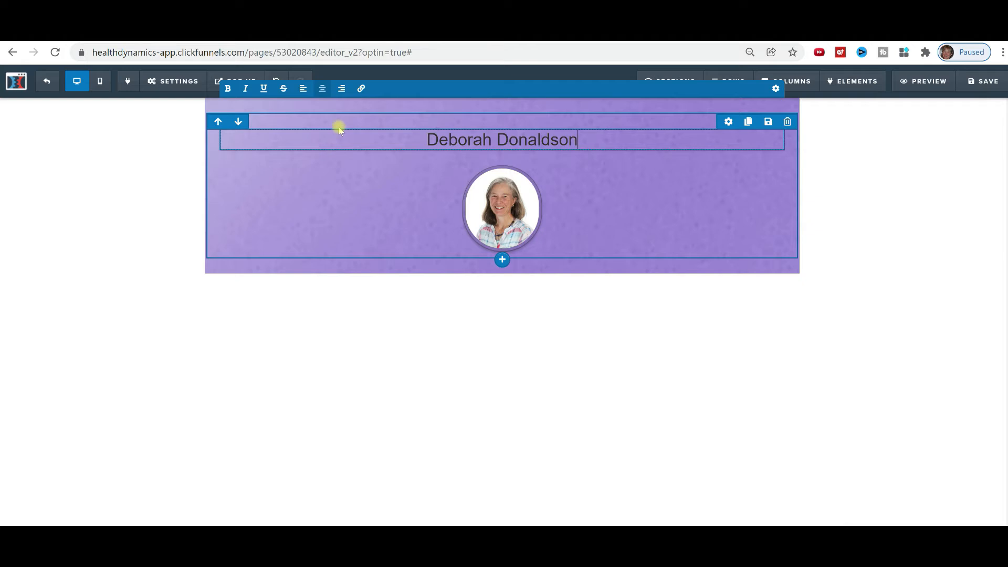
# Make the full name in the headline bold.
pyautogui.moveTo(588, 136); pyautogui.dragTo(428, 140)
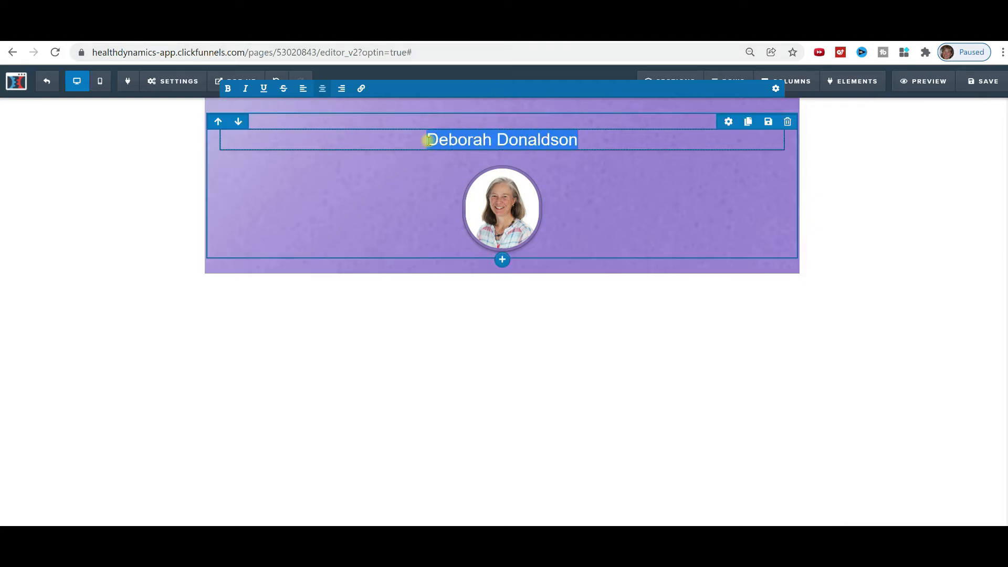
pyautogui.click(727, 124)
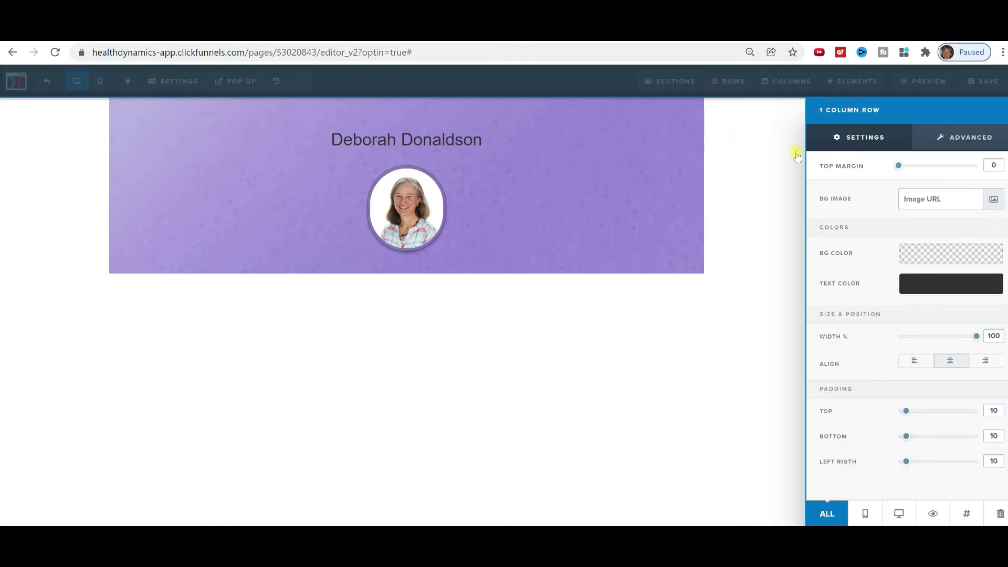
pyautogui.click(505, 141)
pyautogui.click(590, 138)
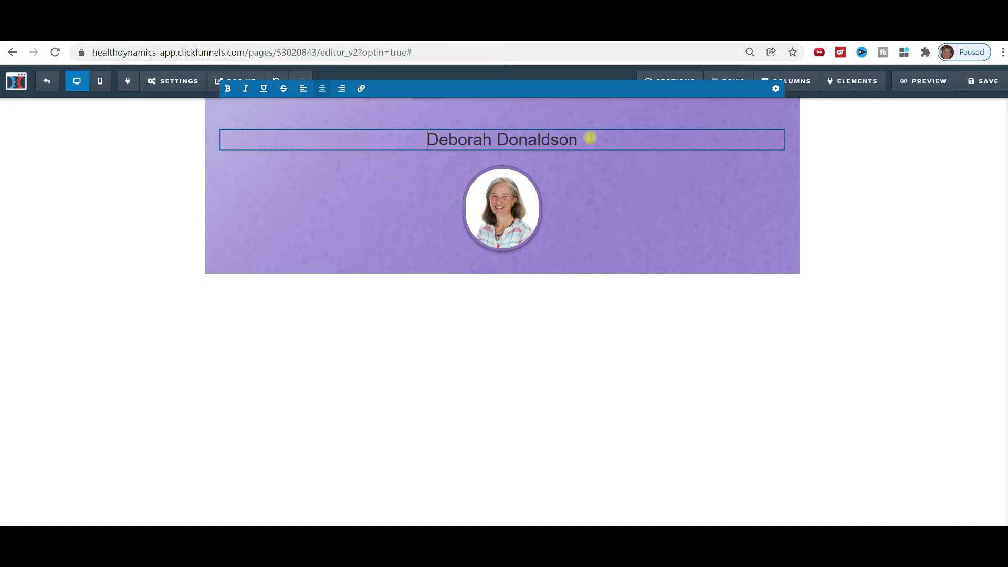
pyautogui.moveTo(590, 138); pyautogui.dragTo(339, 128)
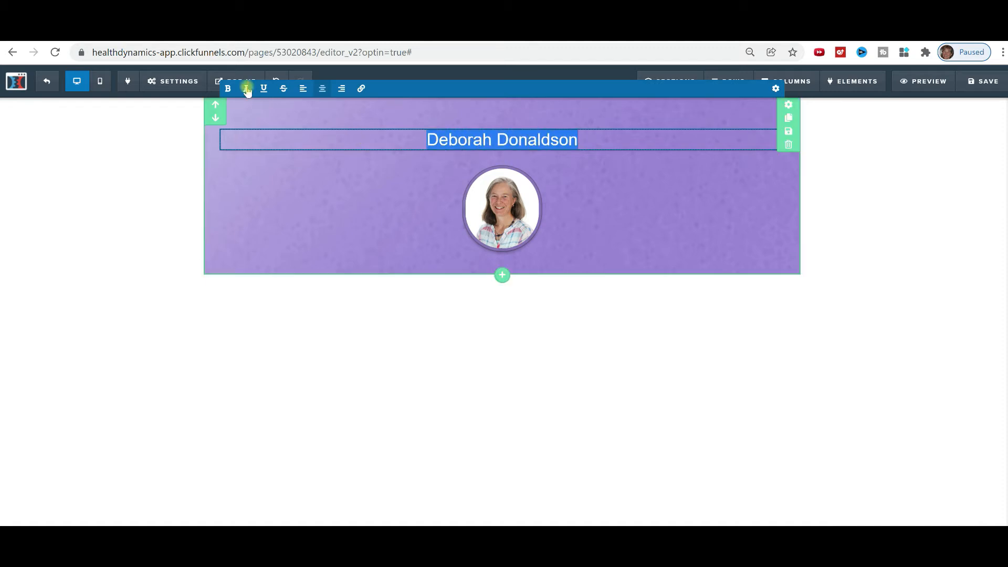
pyautogui.click(227, 89)
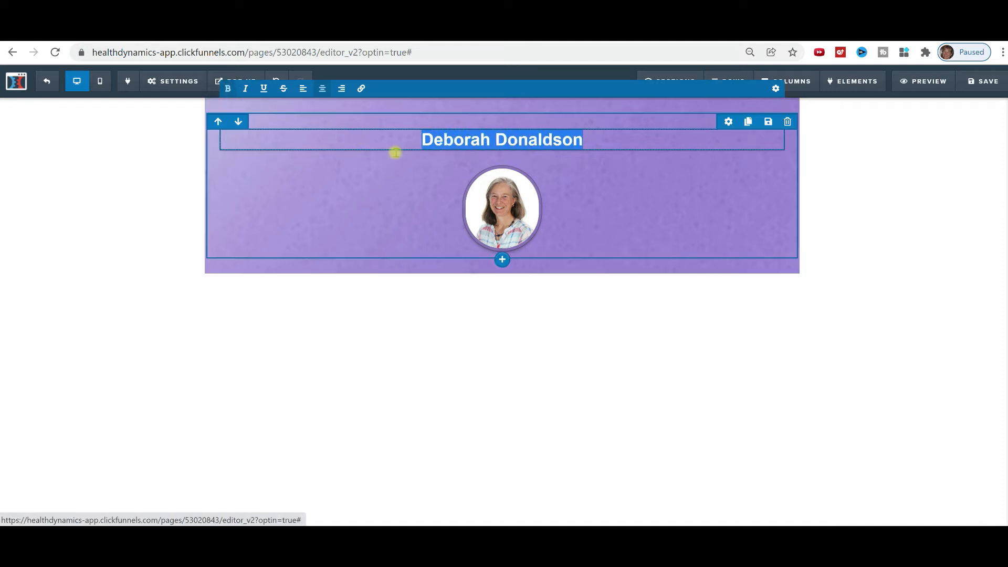
pyautogui.click(592, 203)
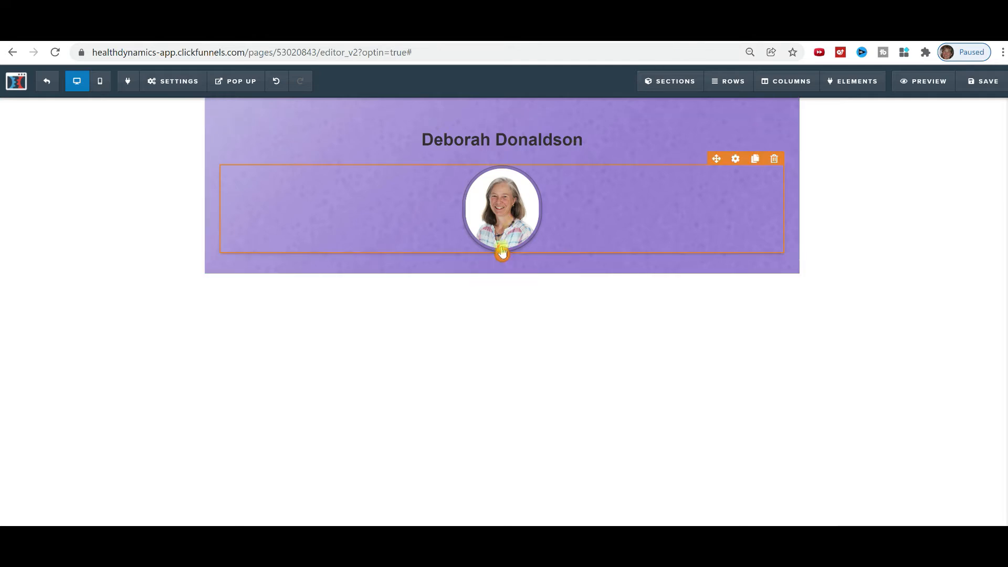
# Browse the element list below the circular photo, search 'button', and add the Button element.
pyautogui.click(502, 256)
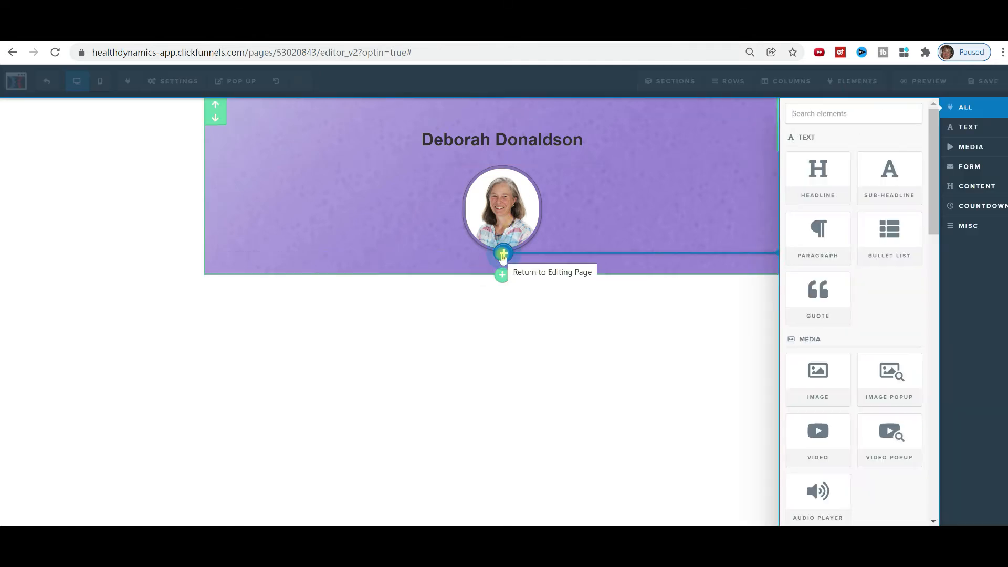
pyautogui.scroll(-1, 883, 244)
pyautogui.scroll(-8, 883, 245)
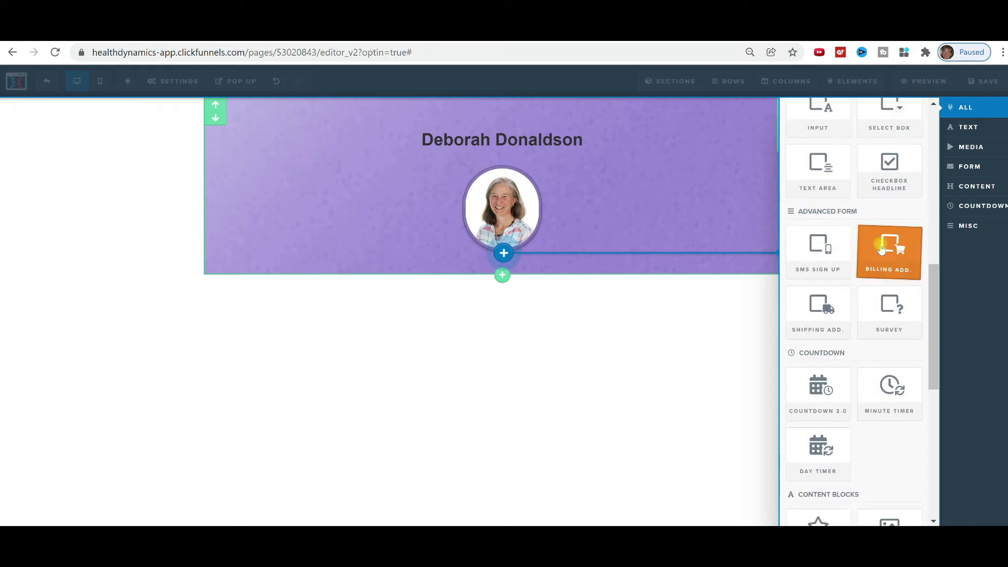
pyautogui.scroll(-7, 882, 247)
pyautogui.scroll(-1, 881, 250)
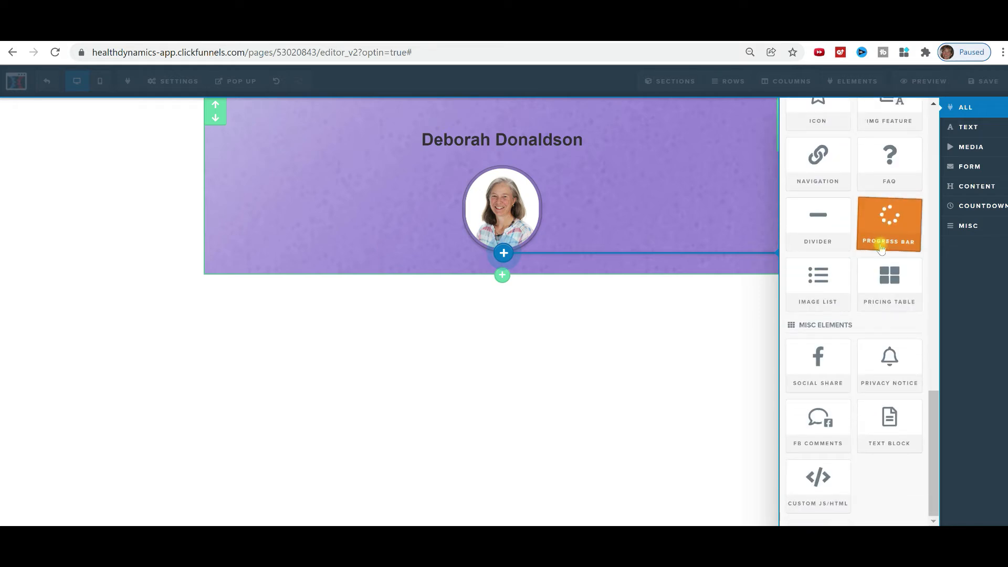
pyautogui.scroll(5, 862, 397)
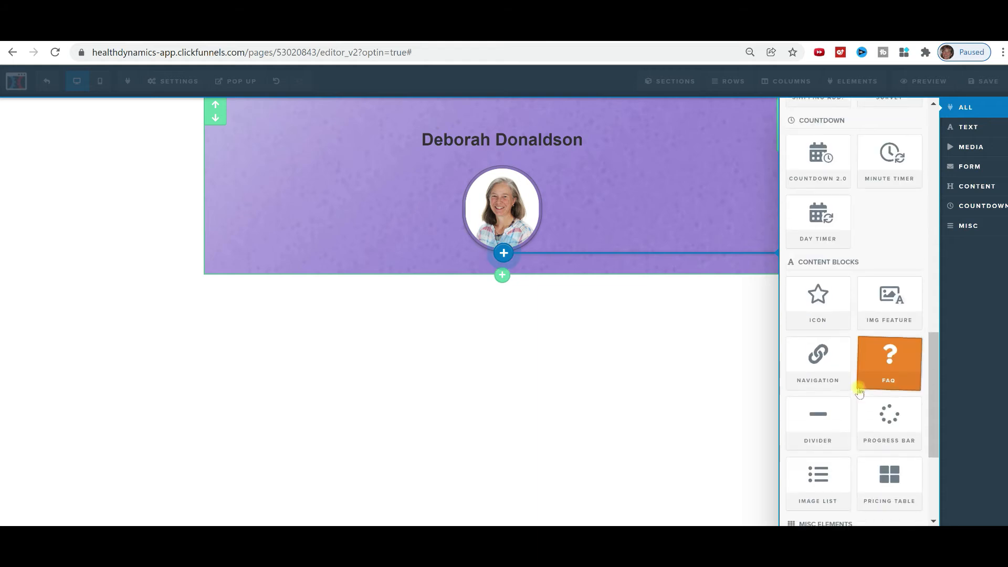
pyautogui.scroll(9, 856, 386)
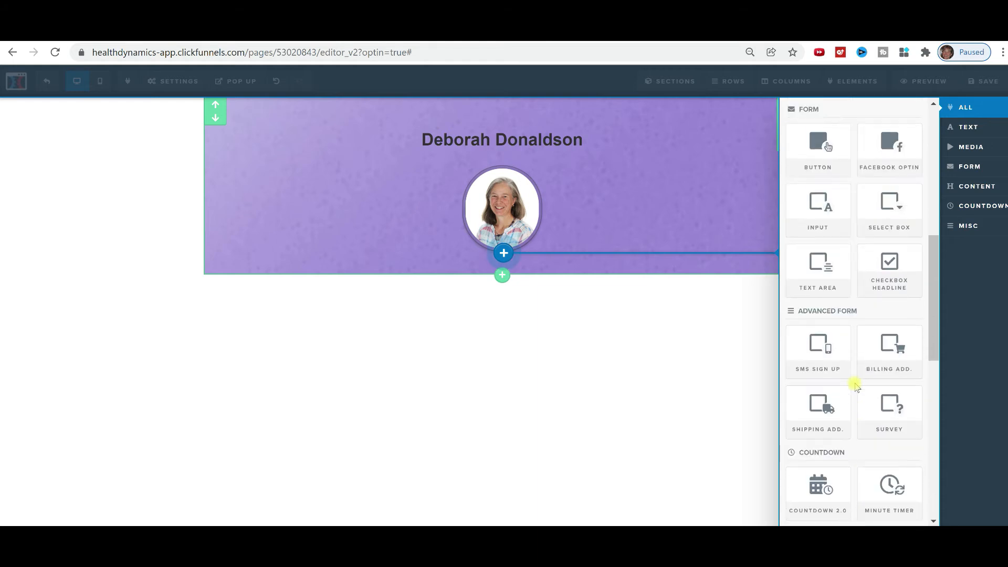
pyautogui.scroll(7, 855, 387)
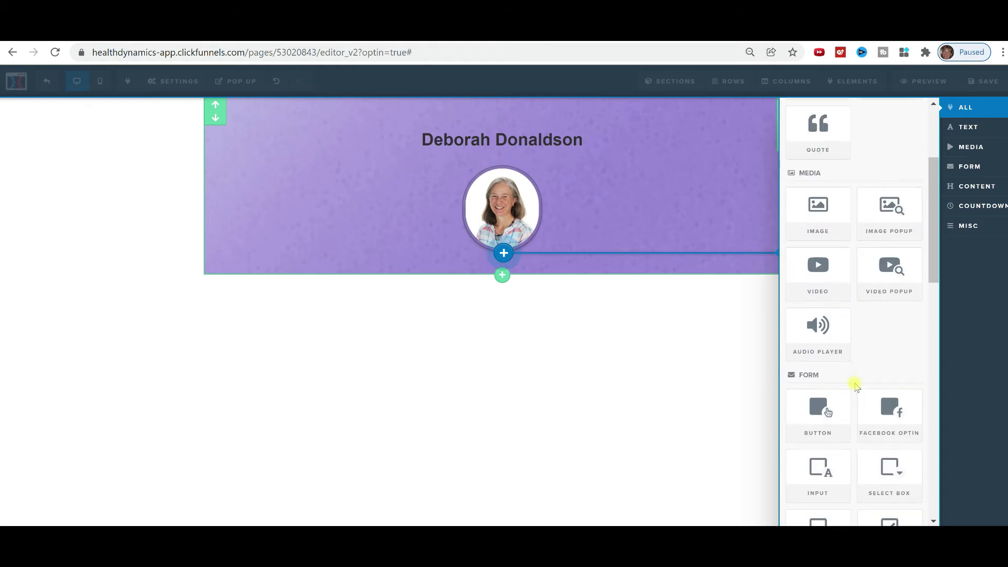
pyautogui.scroll(3, 855, 386)
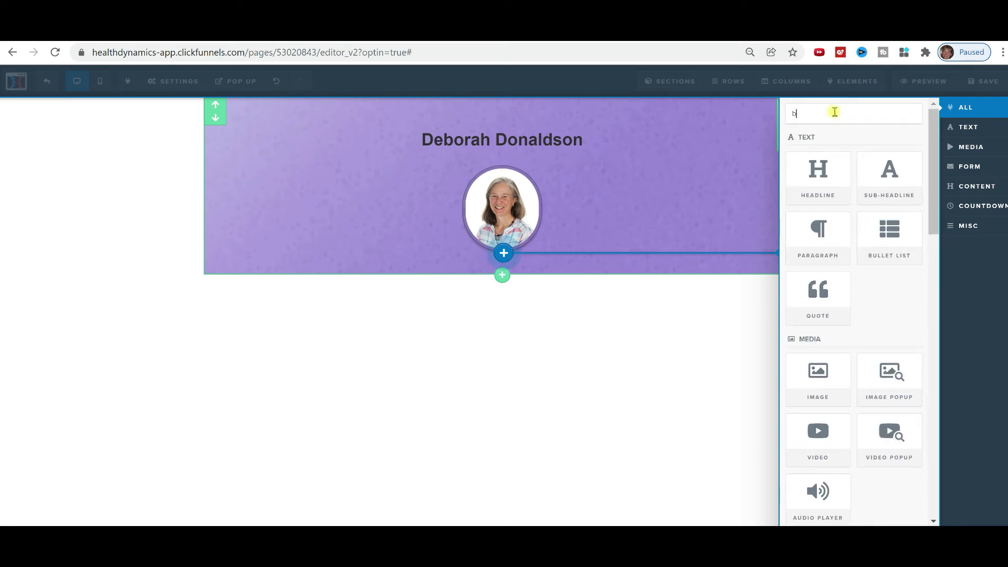
pyautogui.write('utton')
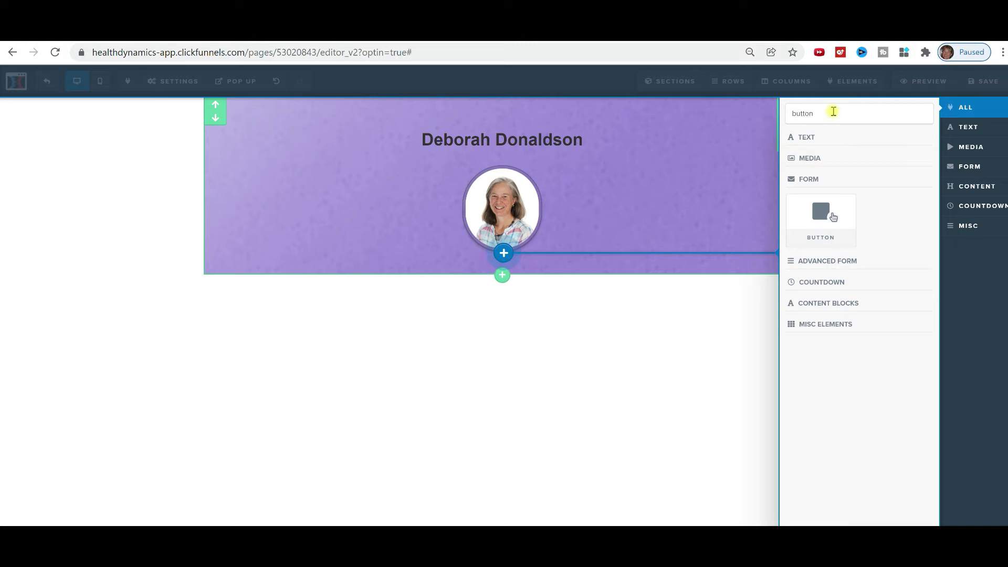
pyautogui.doubleClick(832, 114)
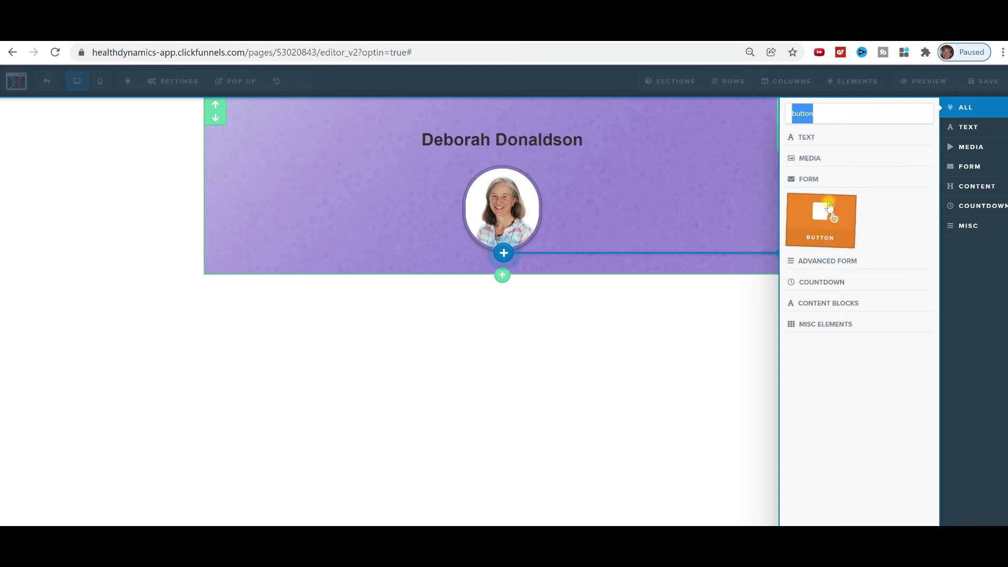
pyautogui.click(830, 206)
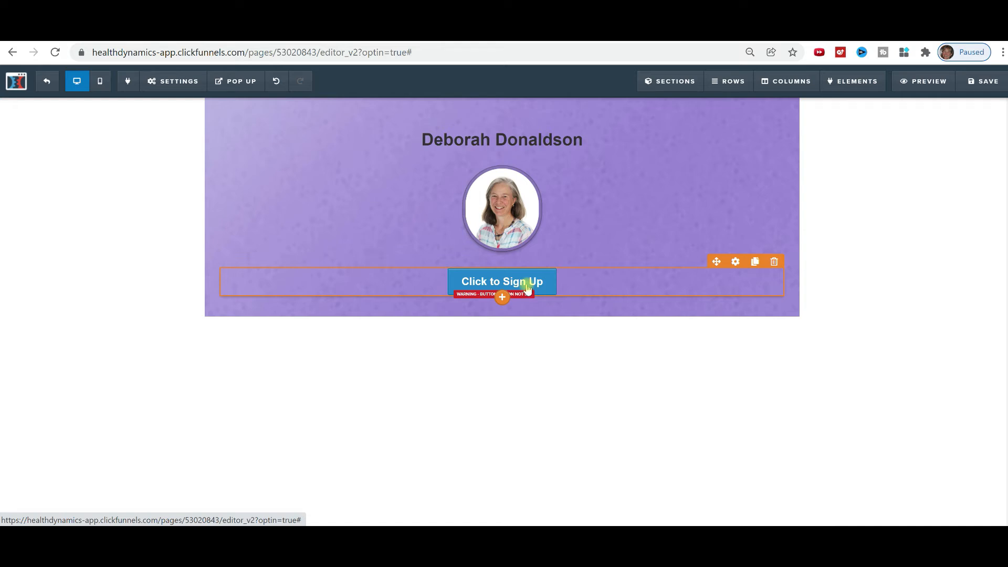
# Clone the Click to Sign Up button five times so six buttons stack.
pyautogui.click(756, 262)
pyautogui.click(755, 262)
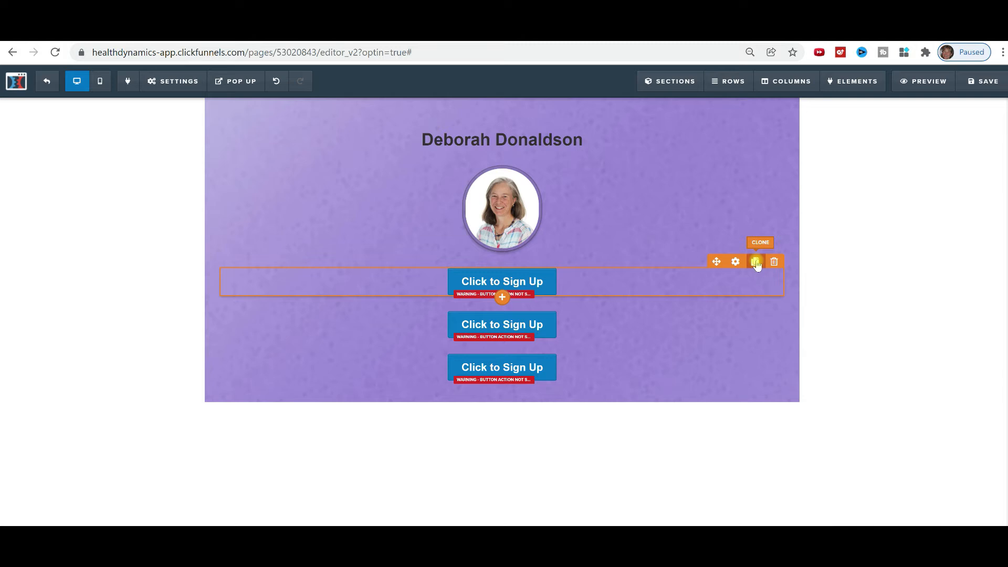
pyautogui.click(756, 262)
pyautogui.click(755, 262)
pyautogui.click(755, 262)
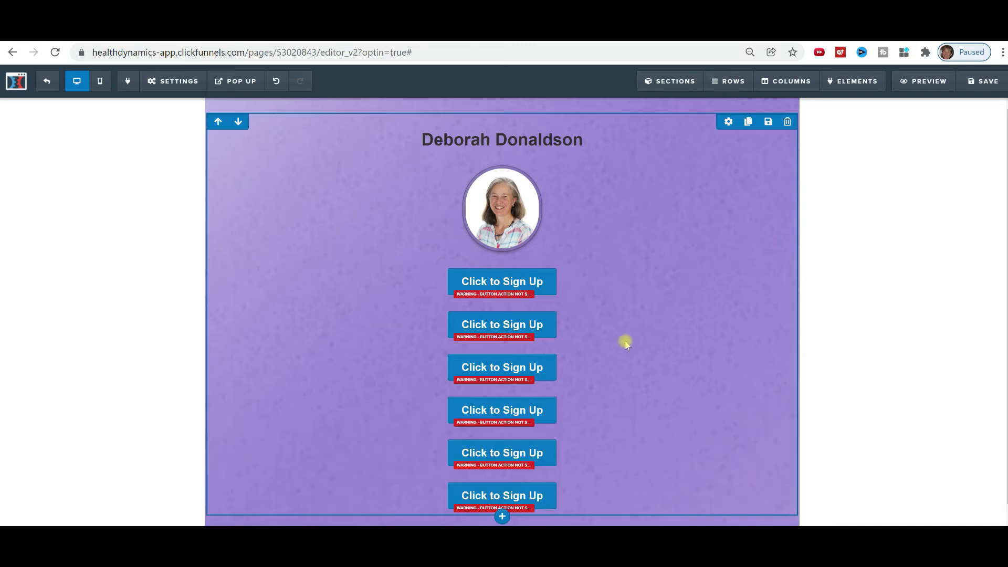
# Give the top sign-up button a dark grey #2d2d2d background swatch and close its settings.
pyautogui.click(541, 283)
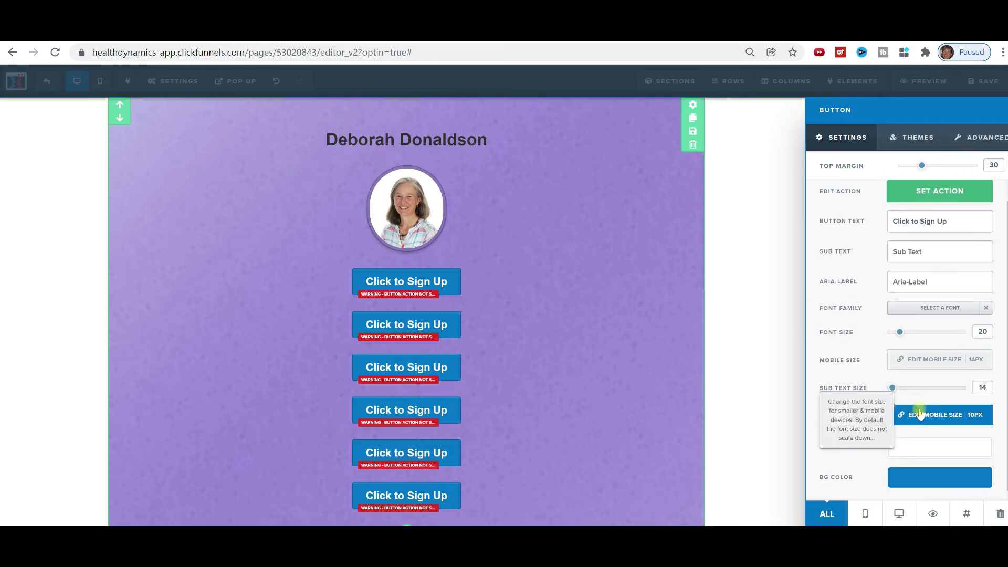
pyautogui.click(923, 480)
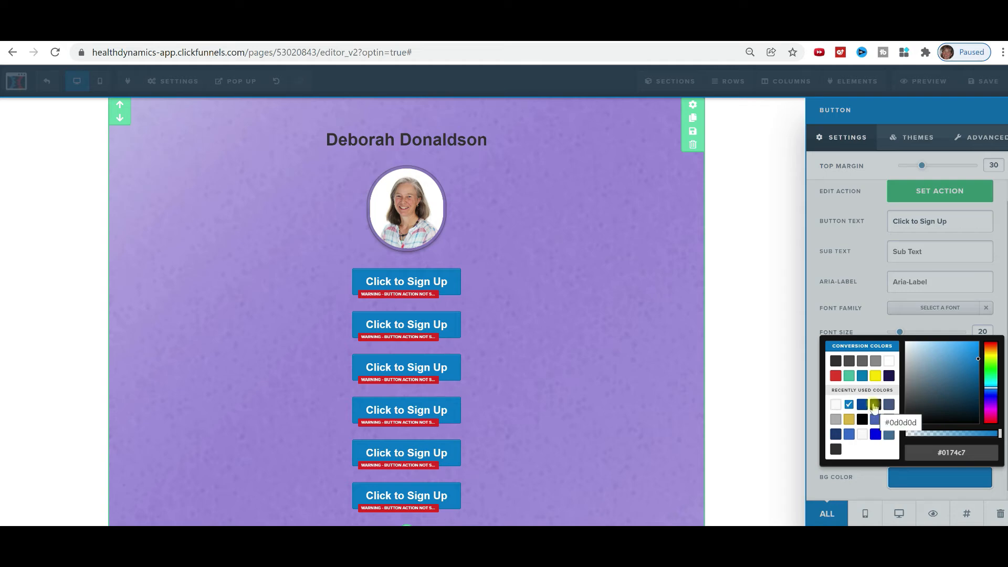
pyautogui.click(836, 362)
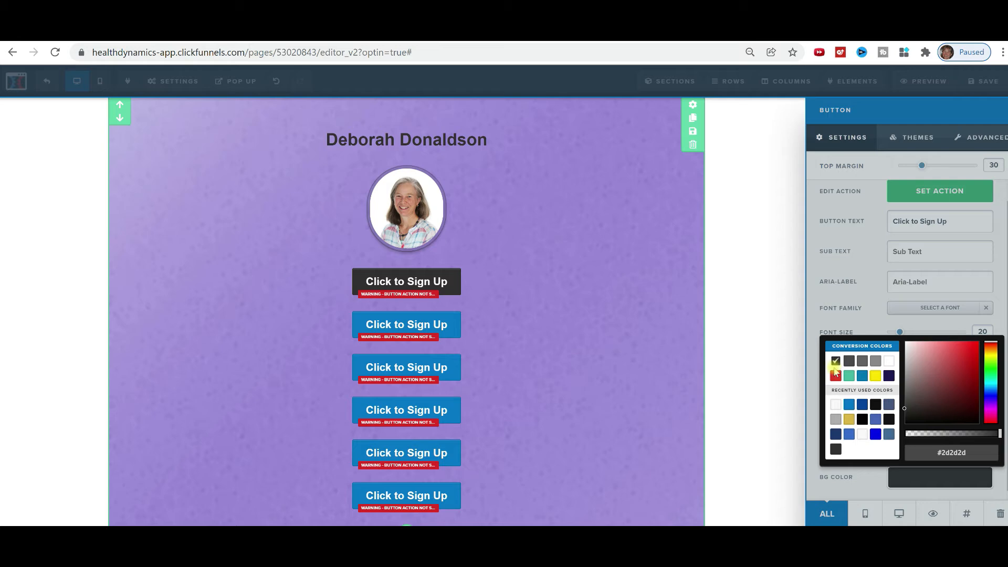
pyautogui.click(452, 325)
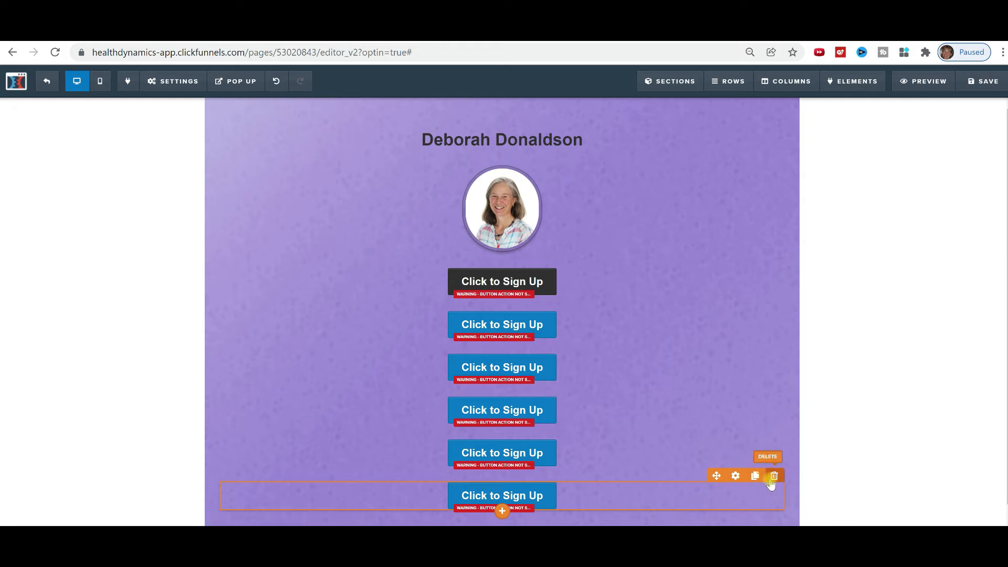
# Delete the two bottom blue sign-up buttons.
pyautogui.click(774, 476)
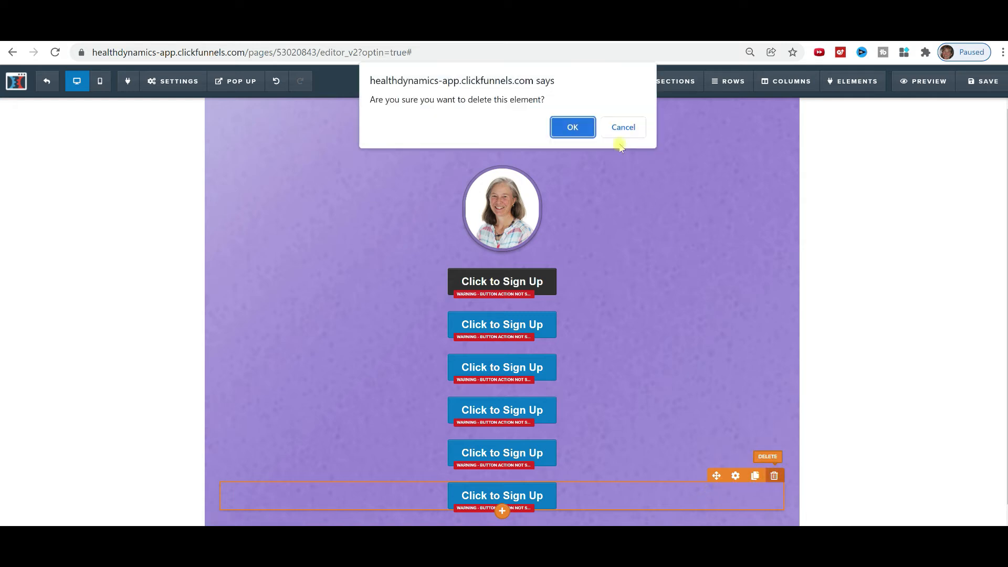
pyautogui.click(582, 128)
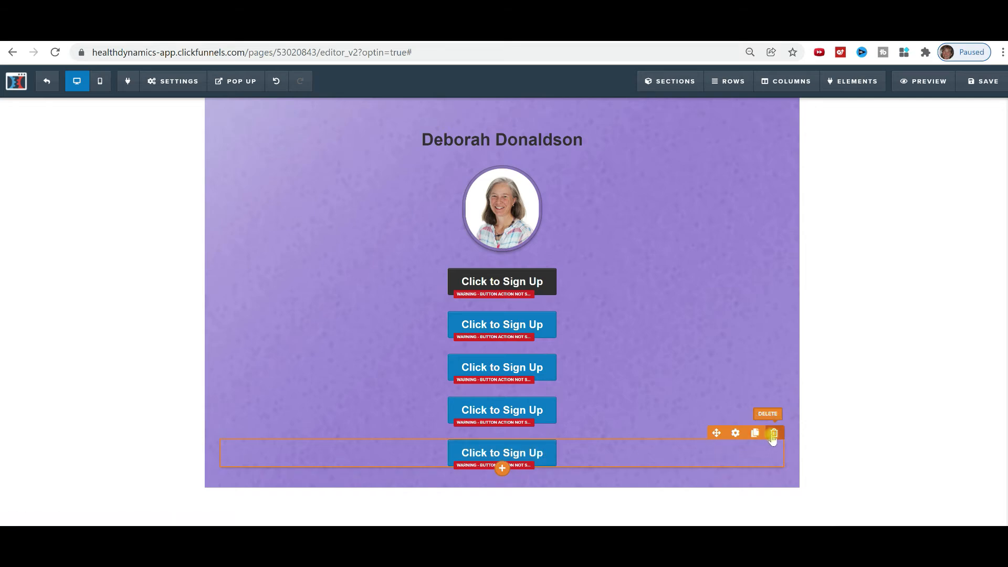
pyautogui.click(774, 433)
pyautogui.click(571, 127)
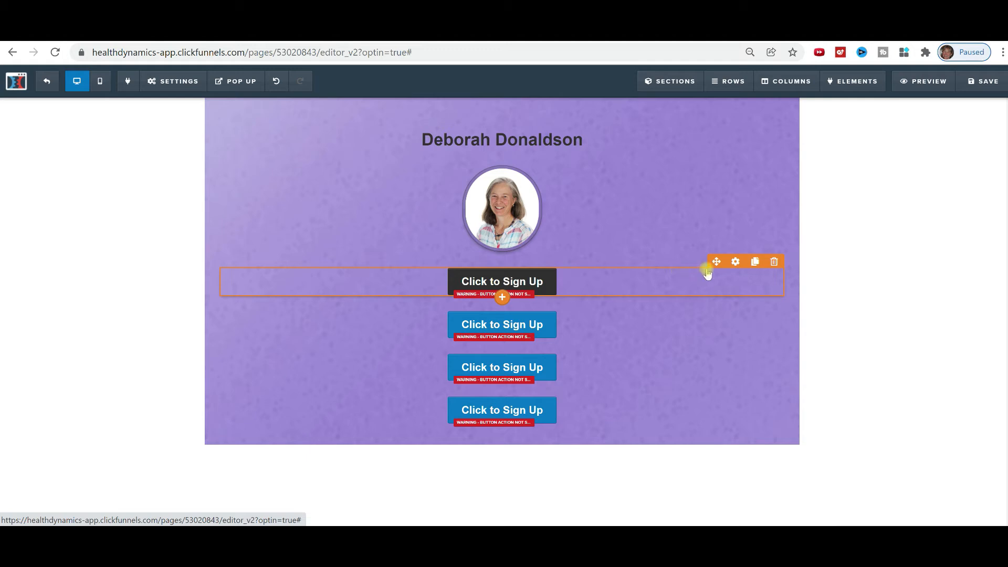
# Clone the dark sign-up button row three times.
pyautogui.click(754, 263)
pyautogui.click(754, 263)
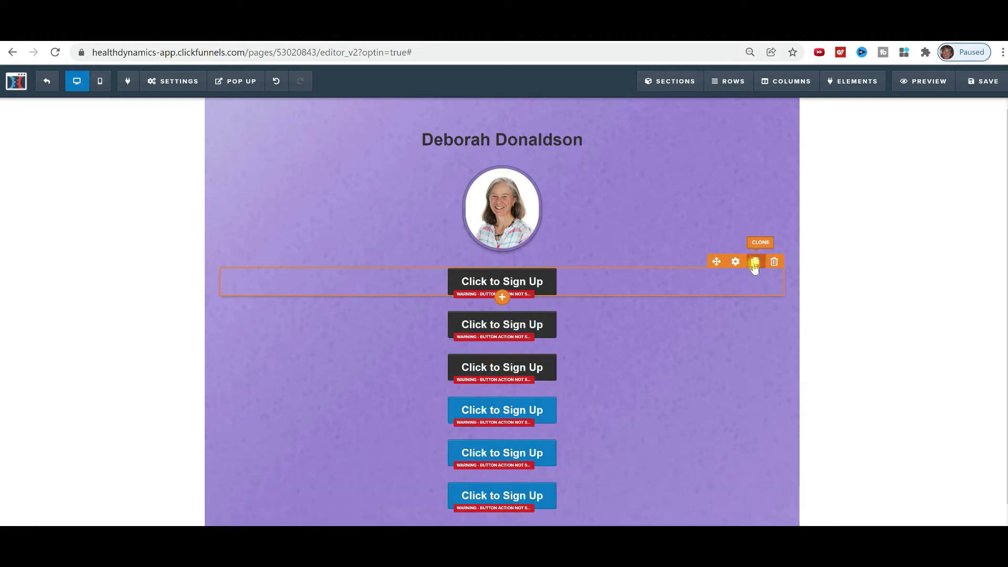
pyautogui.click(754, 263)
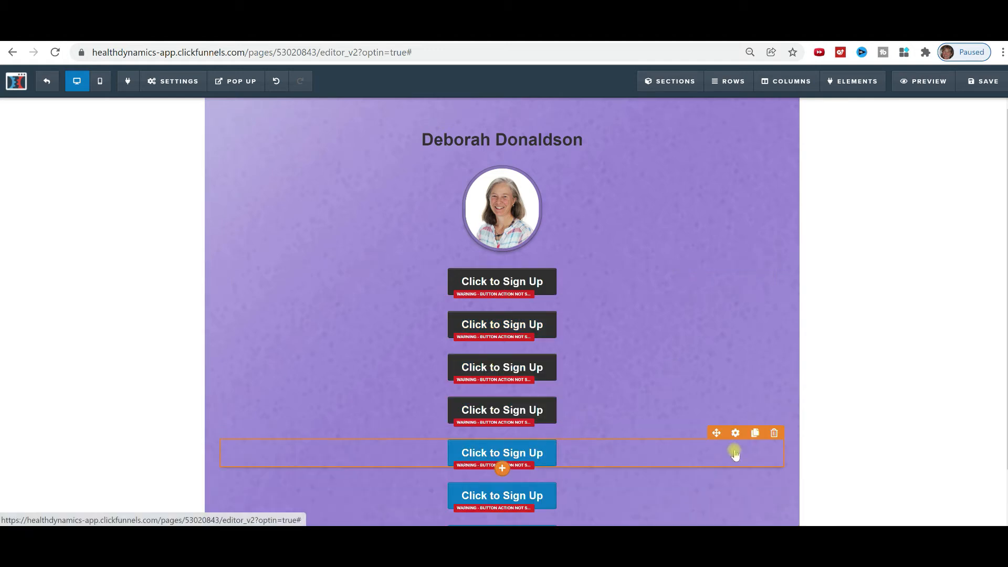
# Delete the three remaining blue buttons, leaving four dark sign-up buttons.
pyautogui.click(774, 433)
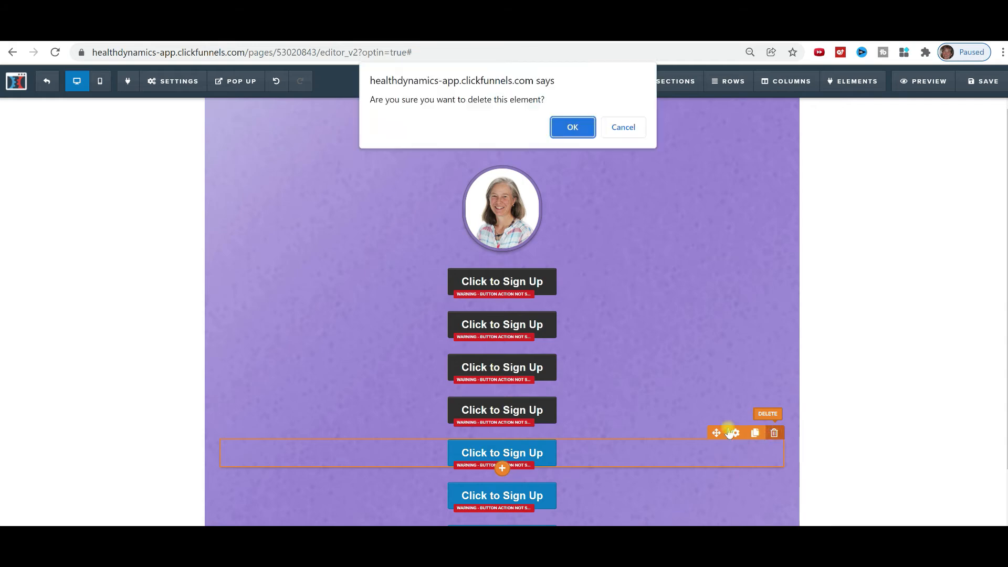
pyautogui.click(572, 128)
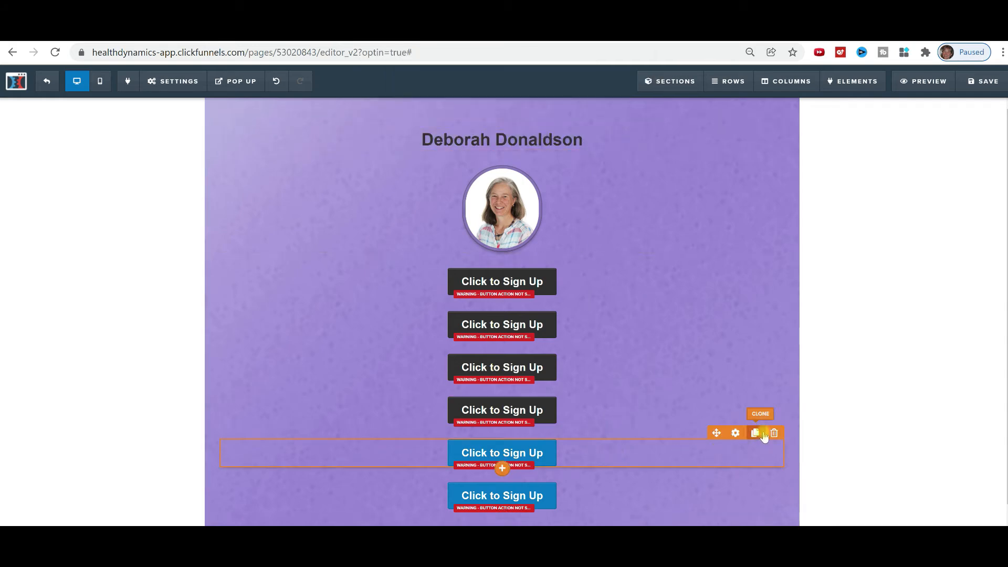
pyautogui.click(774, 433)
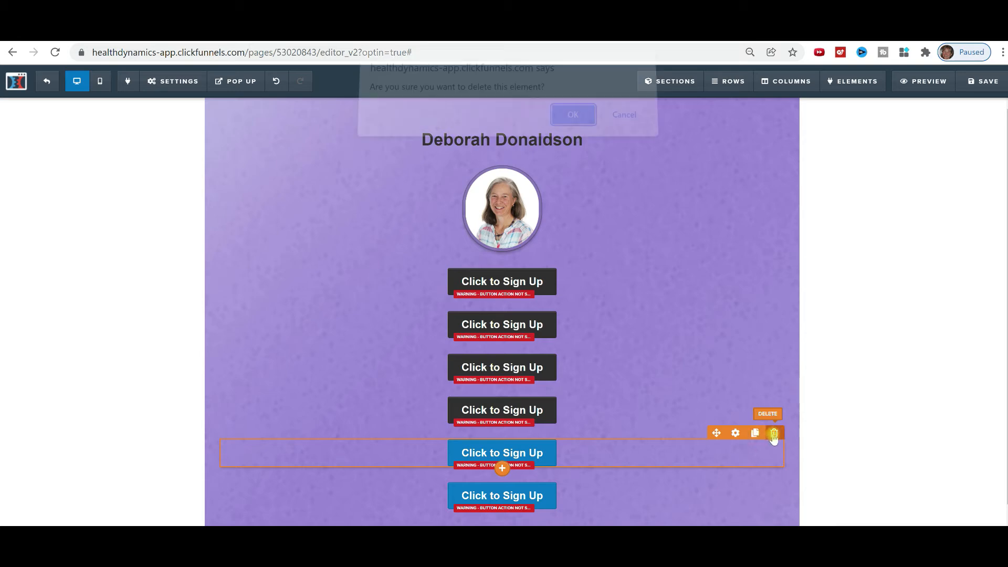
pyautogui.click(571, 130)
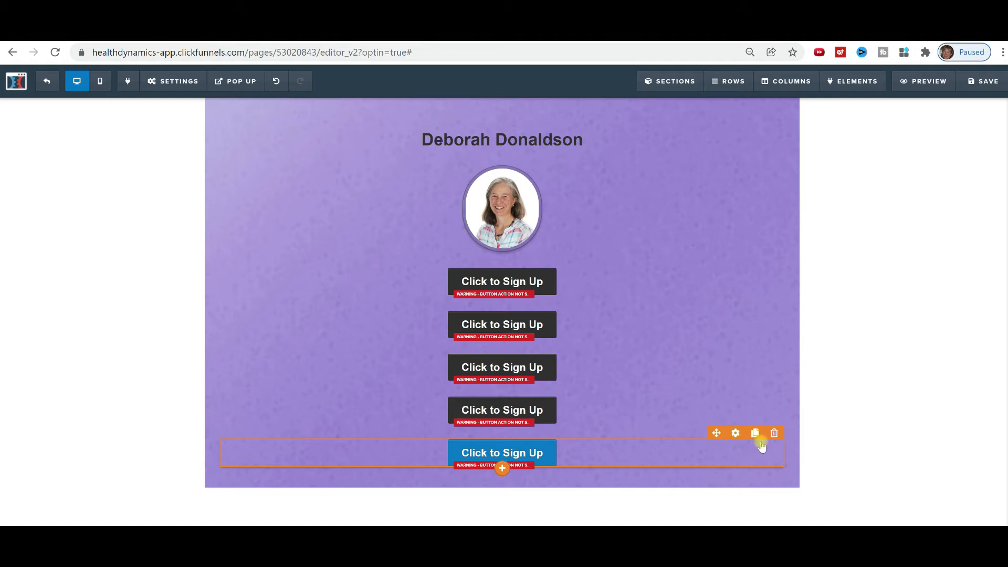
pyautogui.click(774, 433)
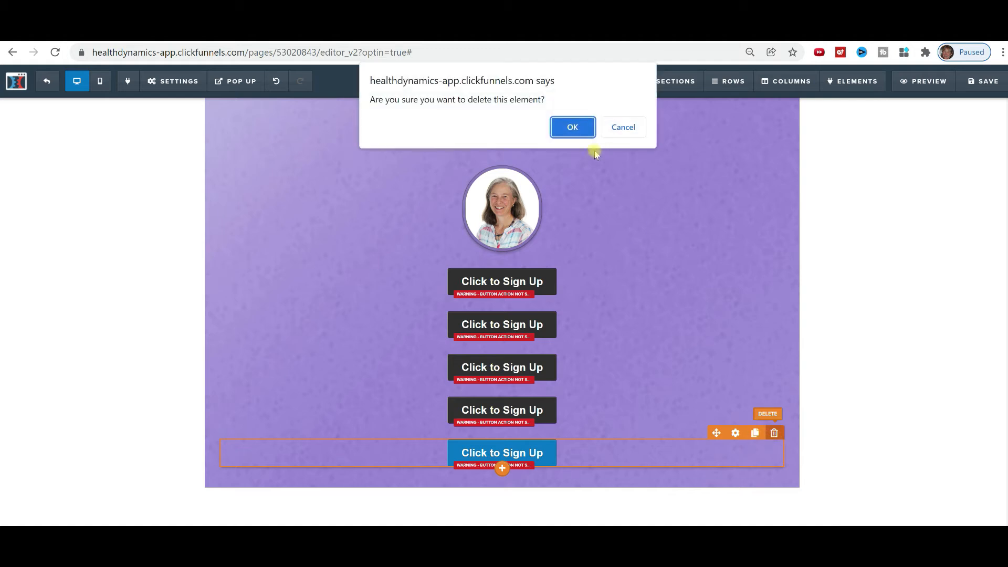
pyautogui.click(574, 135)
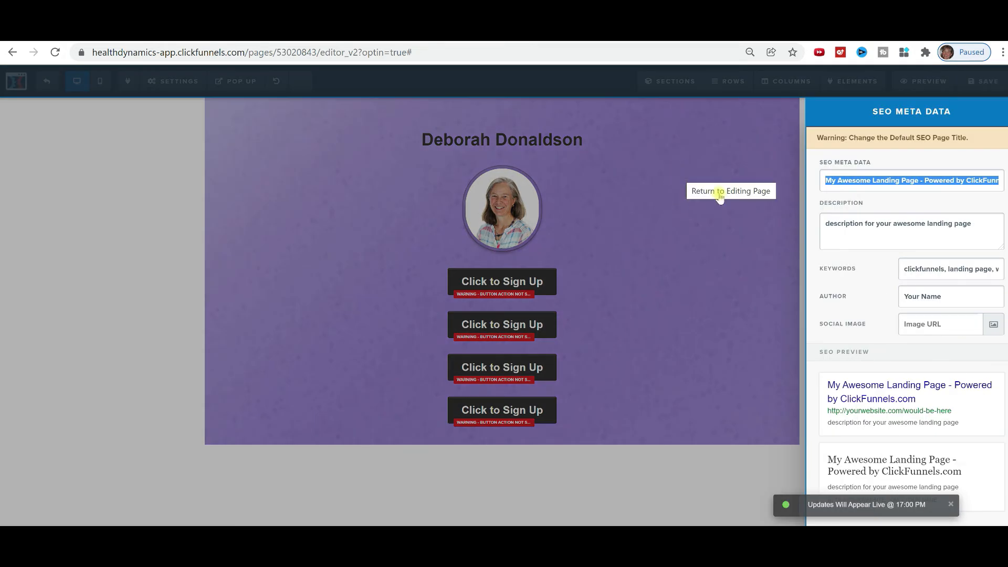
# Change the SEO title to 'Social Media Link Tree' and return to the page editor.
pyautogui.write('S')
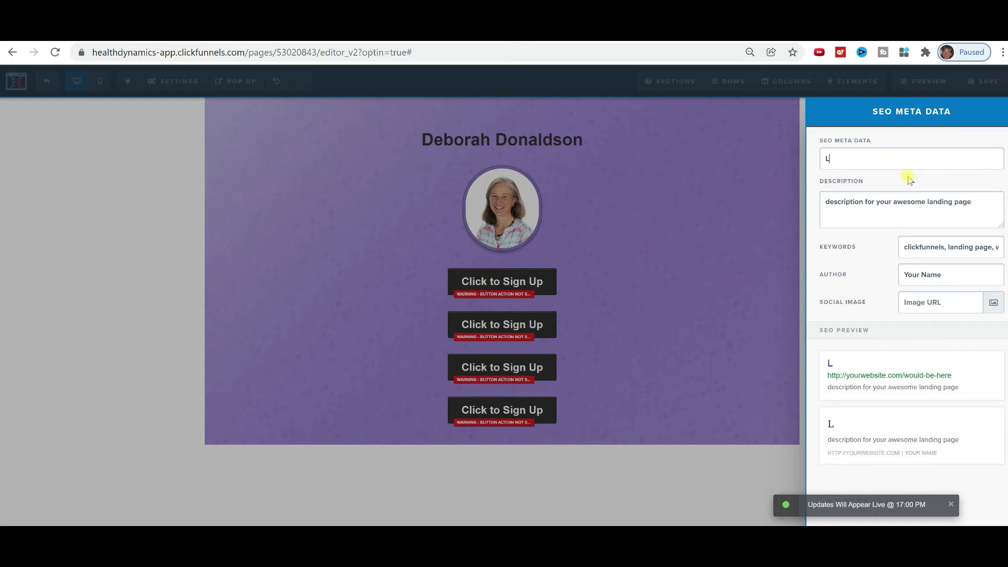
pyautogui.press('BackSpace')
pyautogui.write('Social Medi')
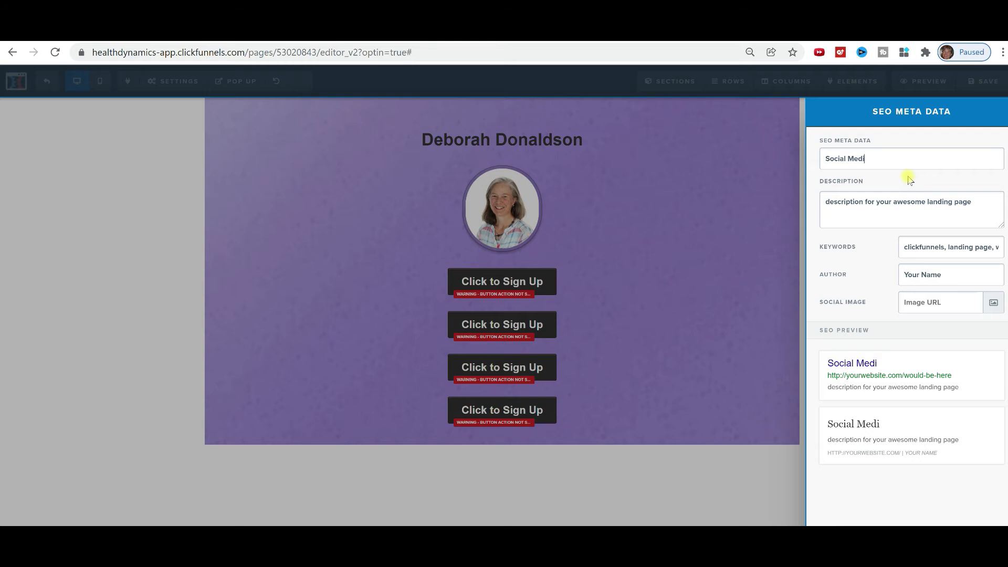
pyautogui.write('nk Tree')
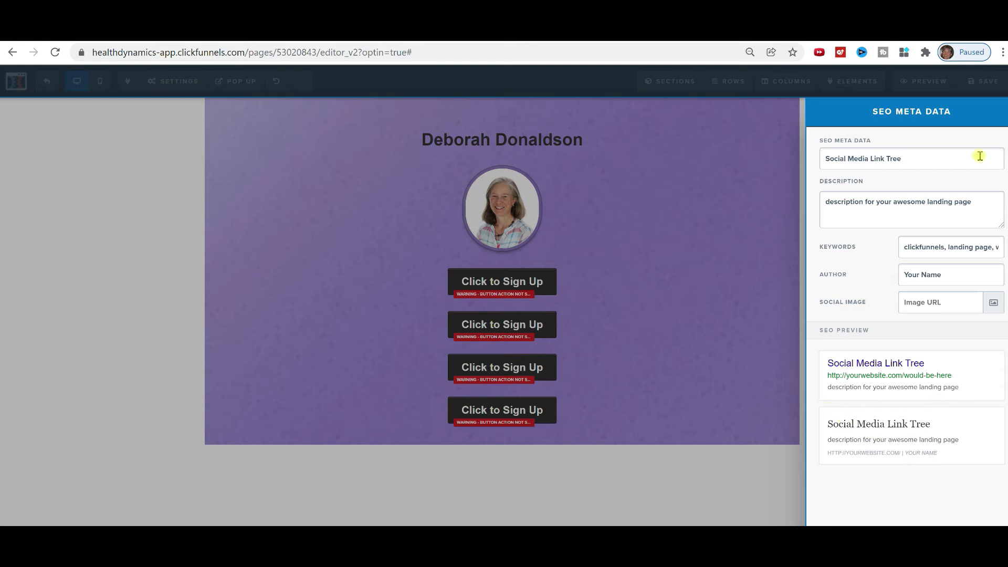
pyautogui.click(777, 206)
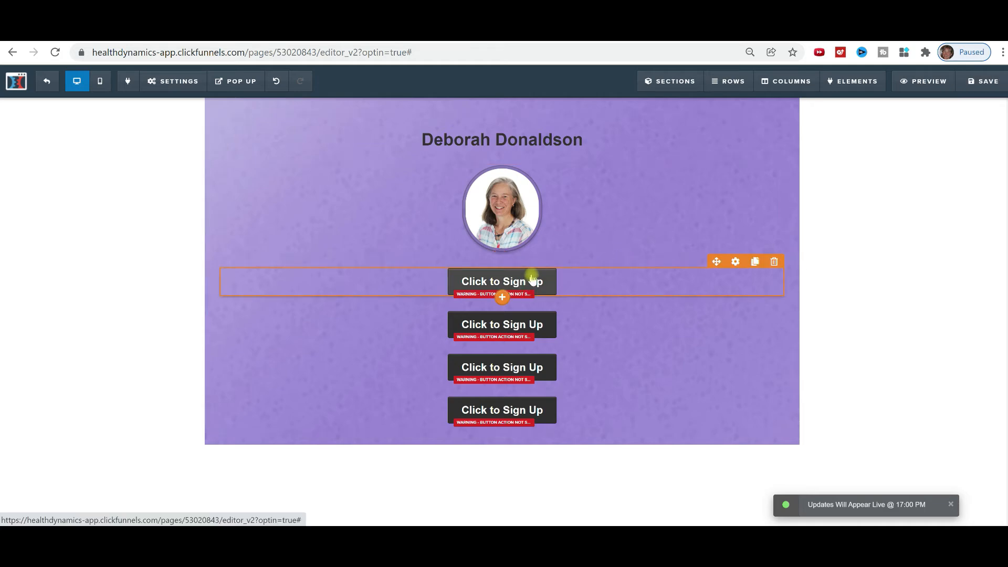
# Relabel the first button 'Lag Shot Sales Page'.
pyautogui.click(532, 278)
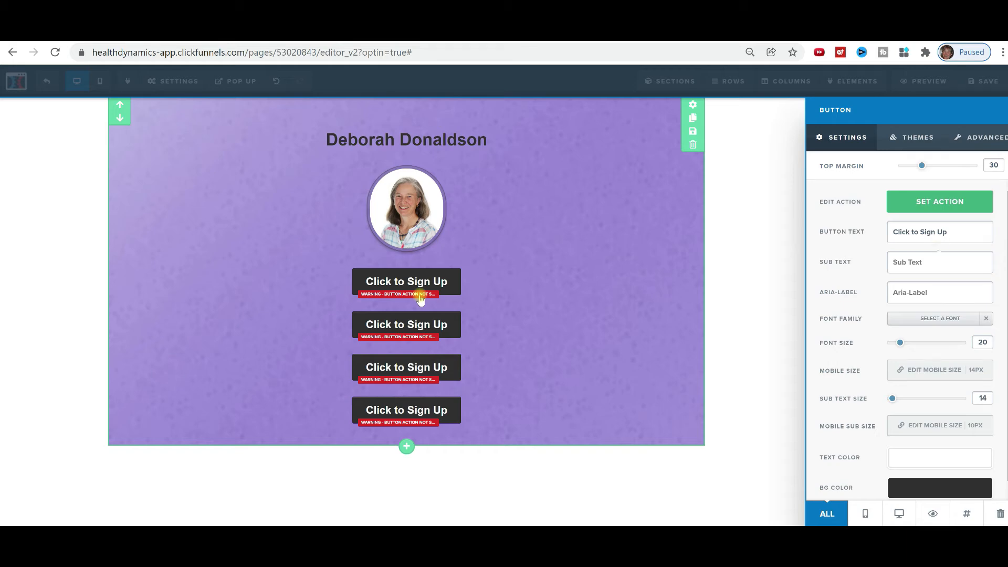
pyautogui.moveTo(950, 232); pyautogui.dragTo(865, 241)
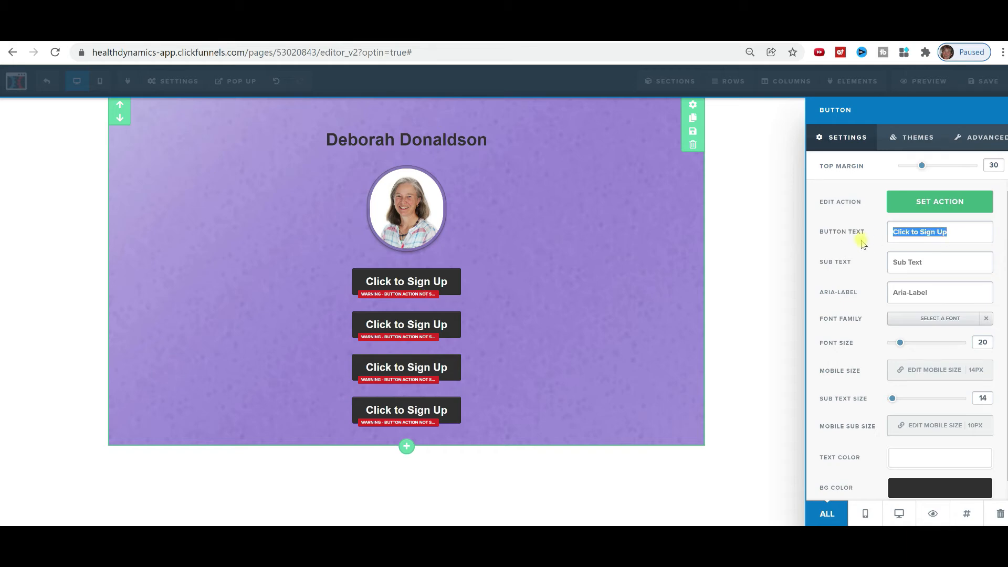
pyautogui.write('Lag ')
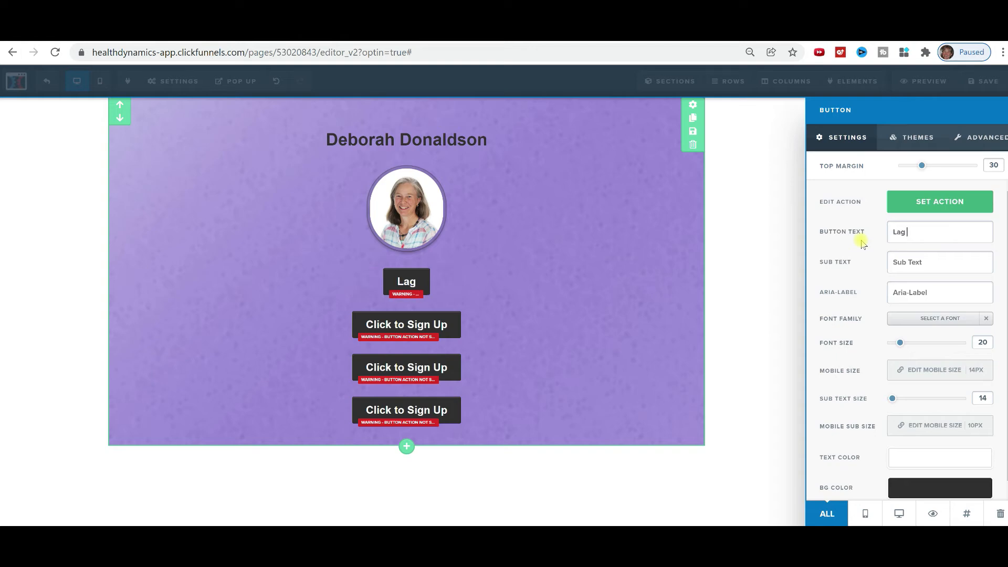
pyautogui.write('Shot')
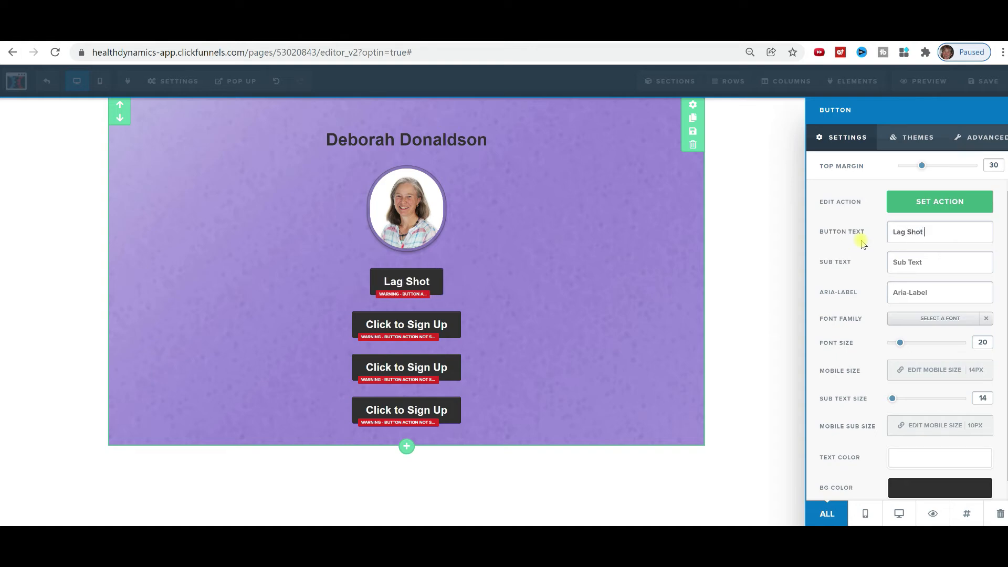
pyautogui.write(' 7 Iron')
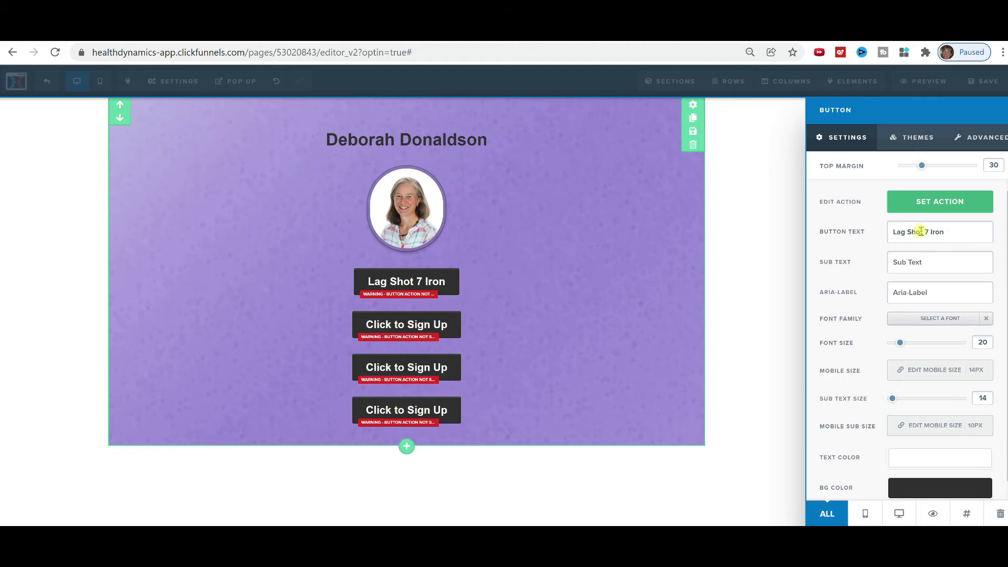
pyautogui.press('BackSpace')
pyautogui.press('BackSpace')
pyautogui.press('BackSpace')
pyautogui.press('BackSpace')
pyautogui.press('BackSpace')
pyautogui.press('BackSpace')
pyautogui.write('Sale P')
pyautogui.press('BackSpace')
pyautogui.press('BackSpace')
pyautogui.write('s Page')
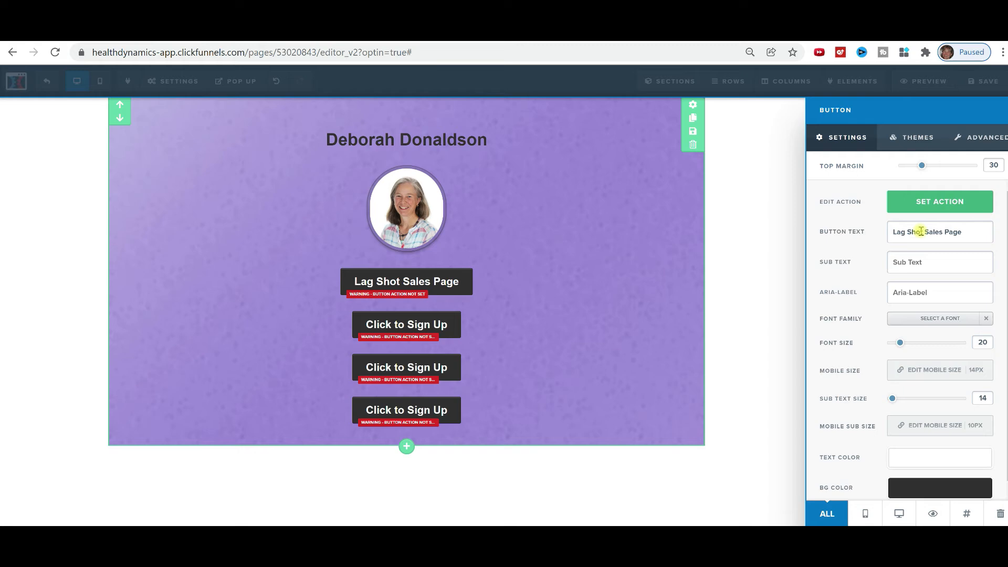
pyautogui.click(447, 324)
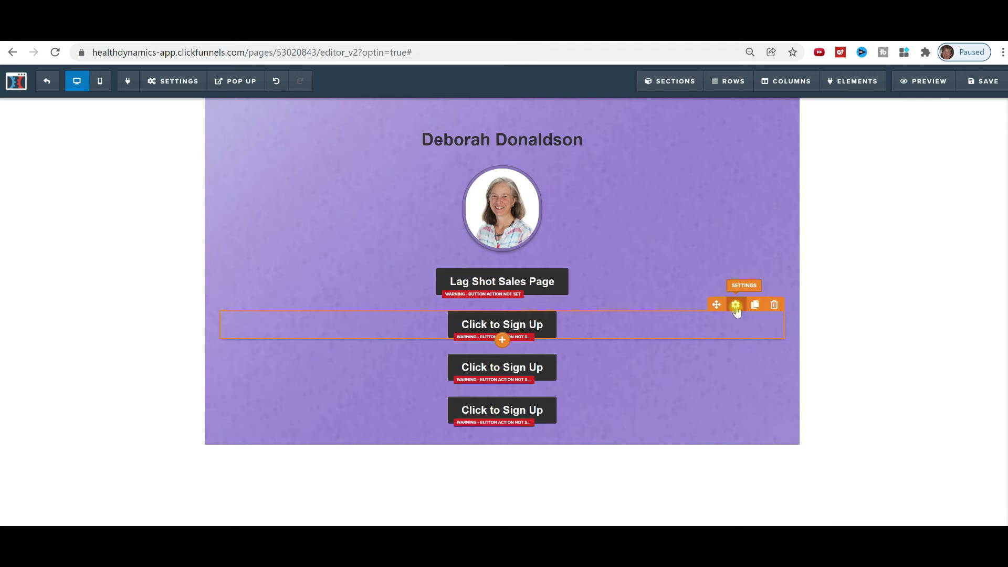
# Relabel the second button 'Access My Free Training'.
pyautogui.click(736, 307)
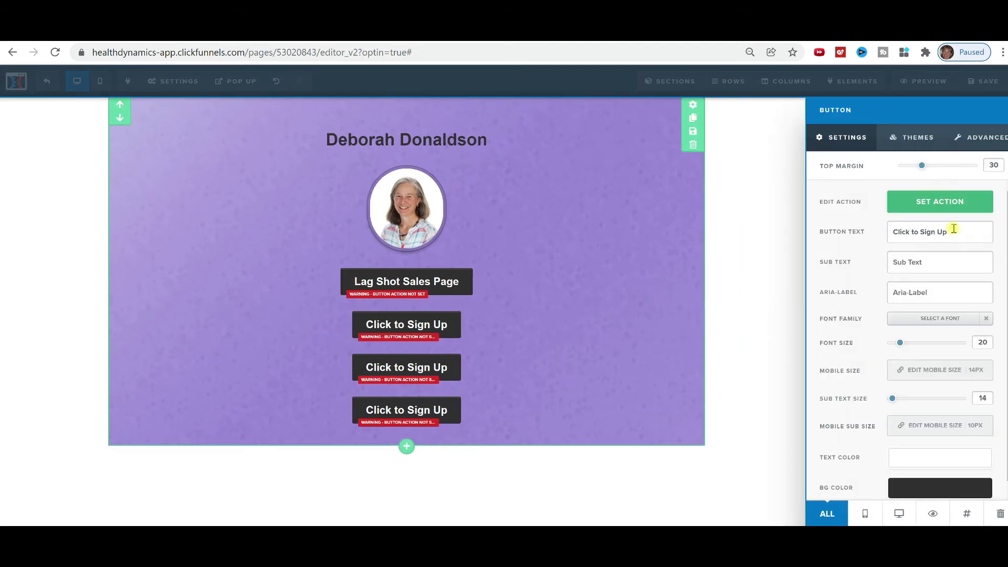
pyautogui.moveTo(953, 229); pyautogui.dragTo(877, 244)
pyautogui.write('Acc')
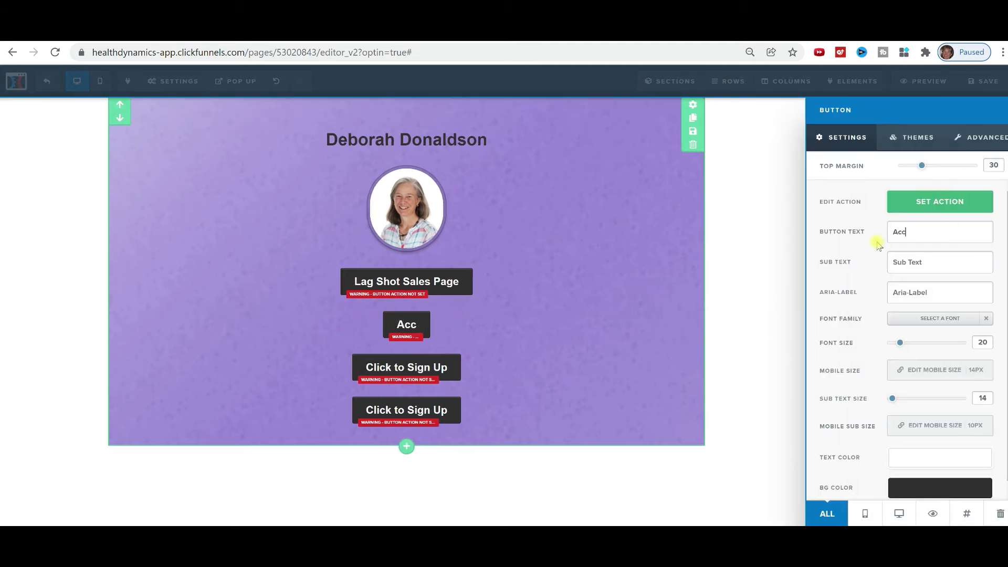
pyautogui.write('ess My Fre')
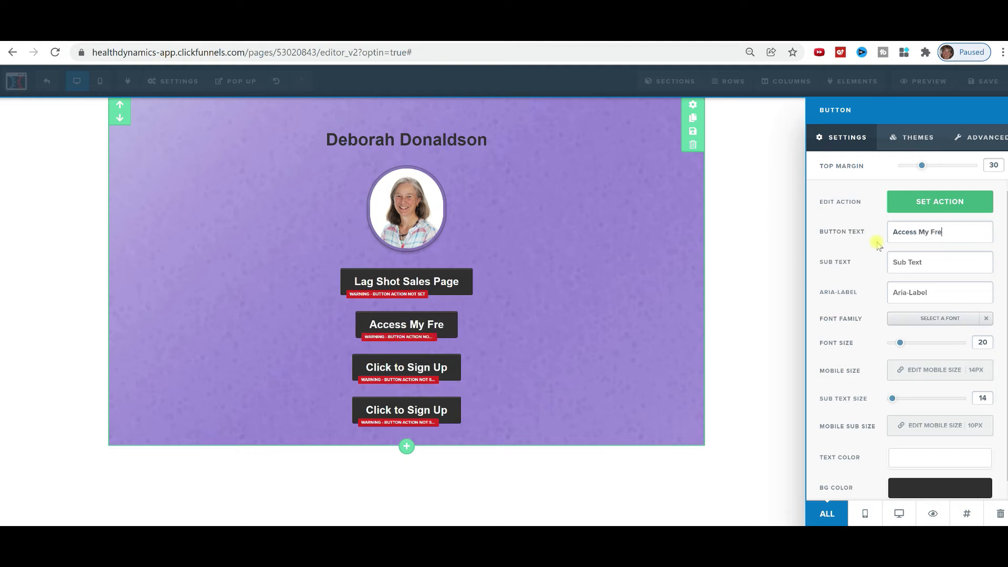
pyautogui.write('e Training')
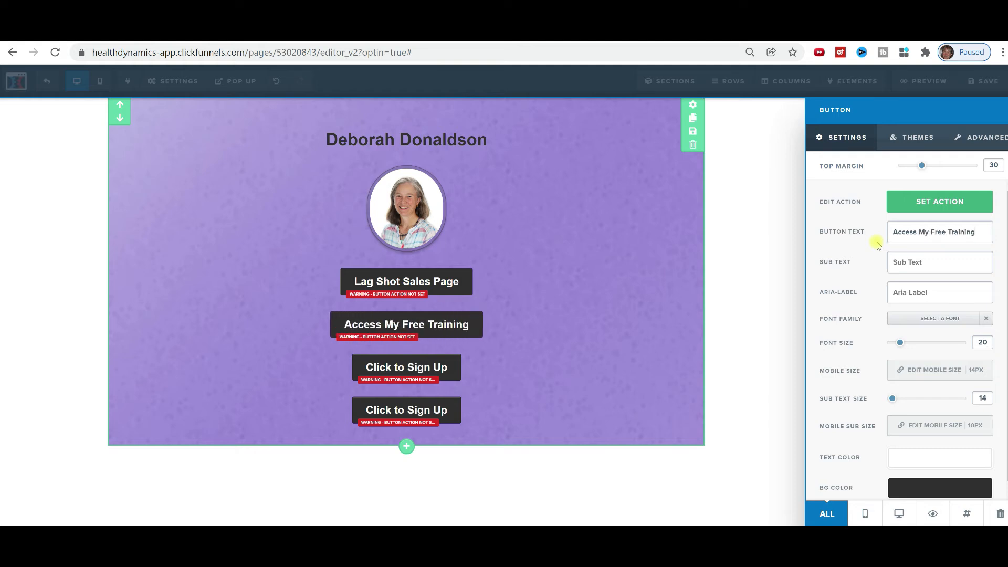
pyautogui.click(938, 206)
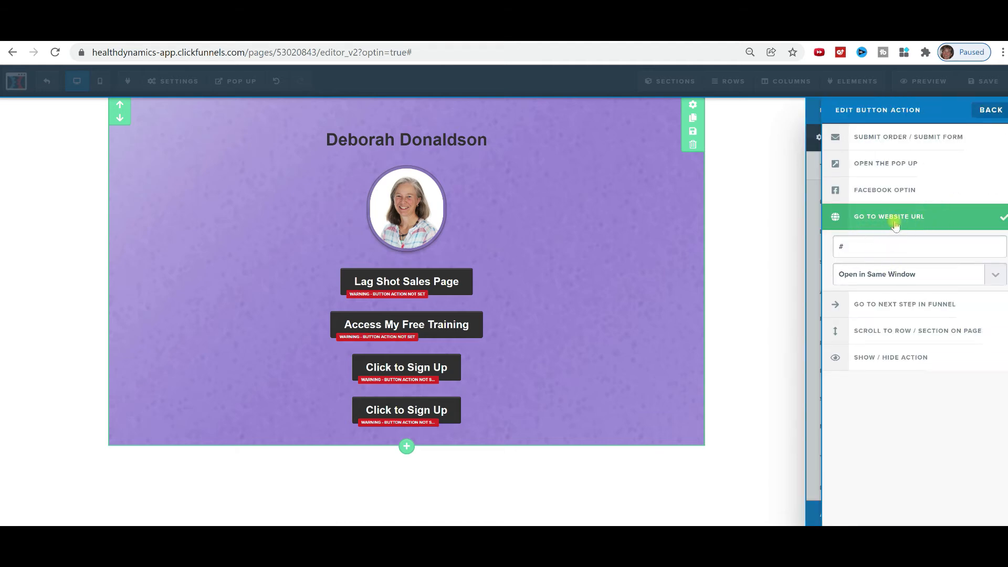
# Clear the '#' placeholder from the button URL and make it open in a new tab/window.
pyautogui.press('BackSpace')
pyautogui.click(993, 277)
pyautogui.click(945, 301)
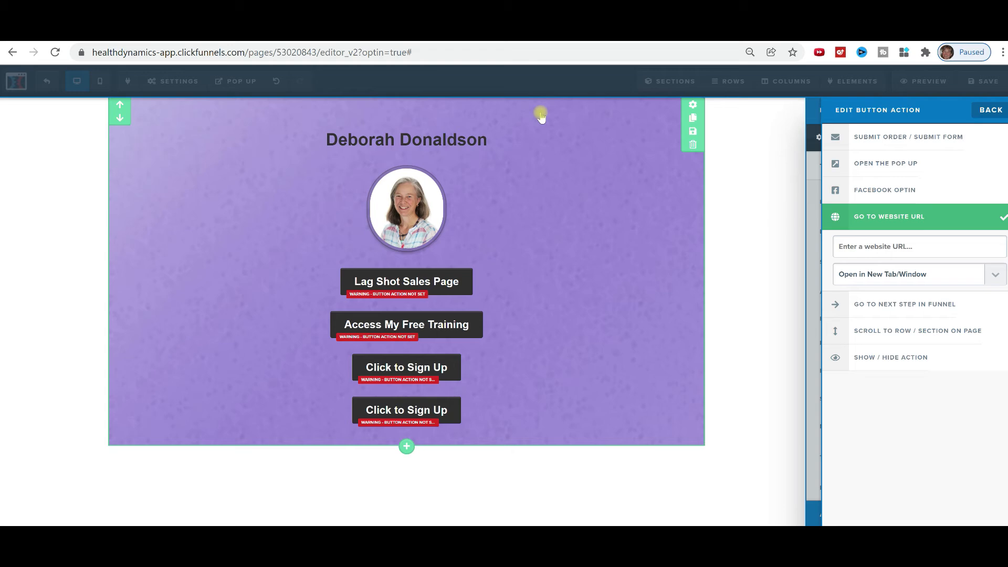
pyautogui.click(467, 282)
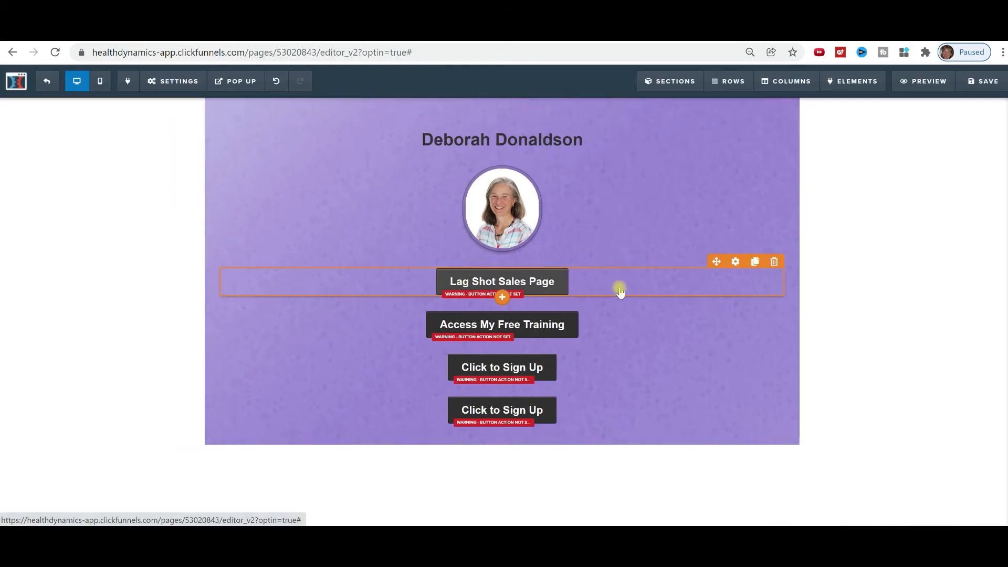
# Keep the Lag Shot Sales Page button centre-aligned under Advanced, then view its Animation options.
pyautogui.click(735, 262)
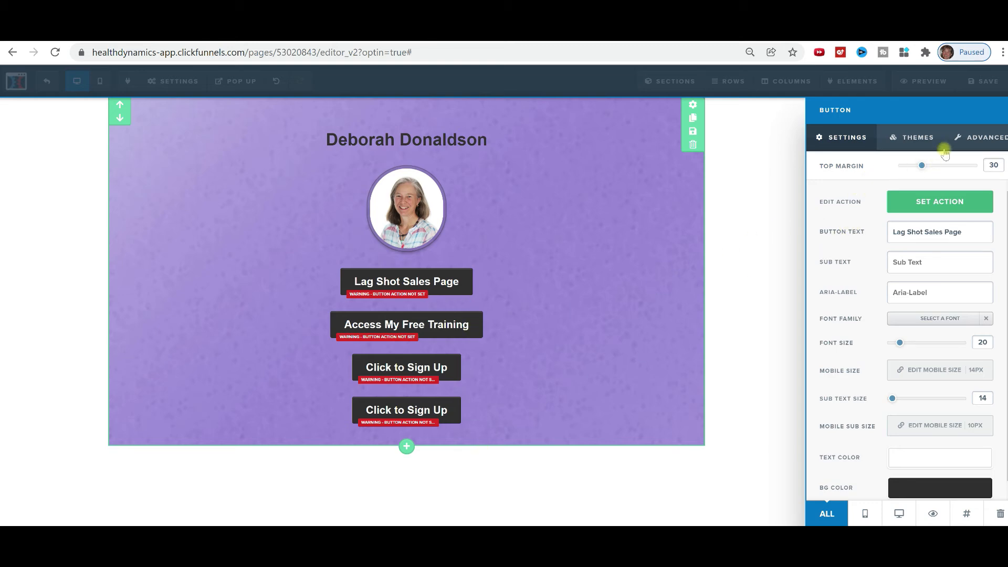
pyautogui.click(967, 143)
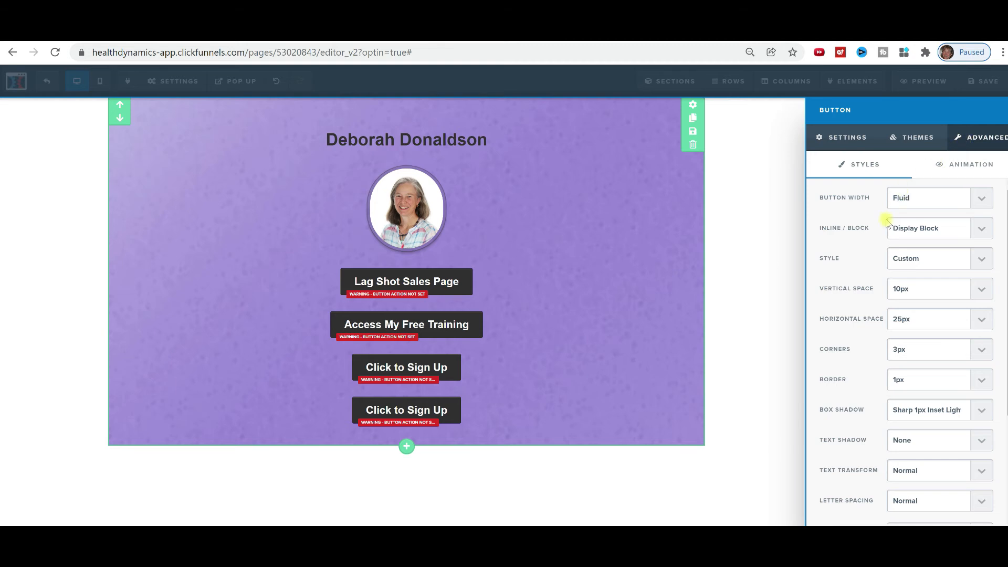
pyautogui.scroll(-3, 886, 223)
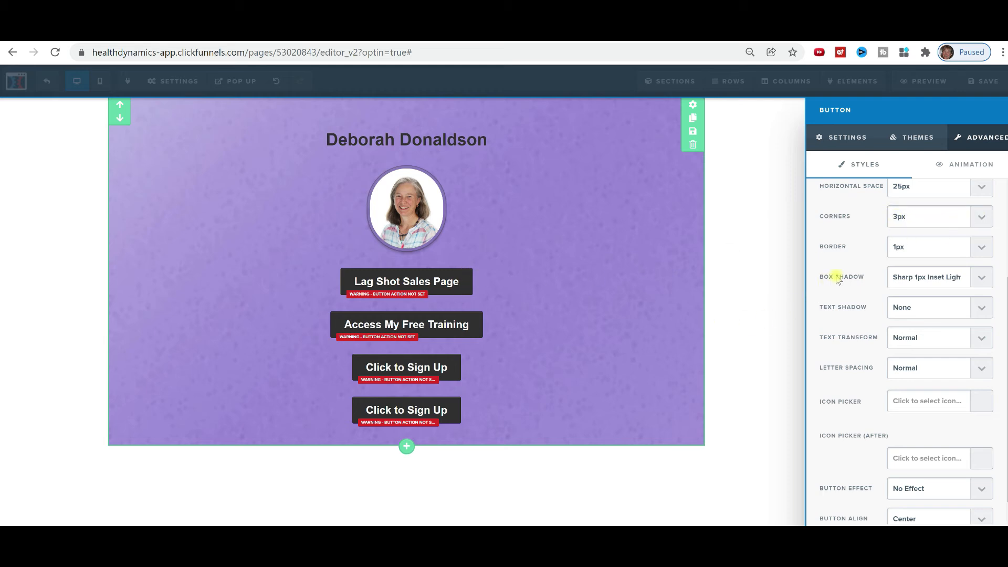
pyautogui.scroll(-1, 930, 265)
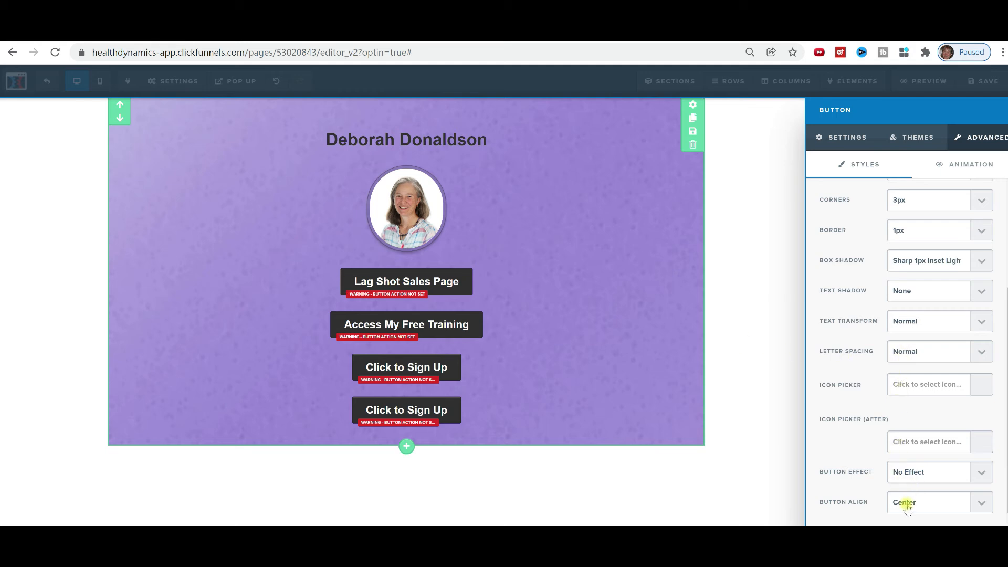
pyautogui.click(982, 502)
pyautogui.click(982, 503)
pyautogui.click(978, 502)
pyautogui.click(980, 502)
pyautogui.click(977, 166)
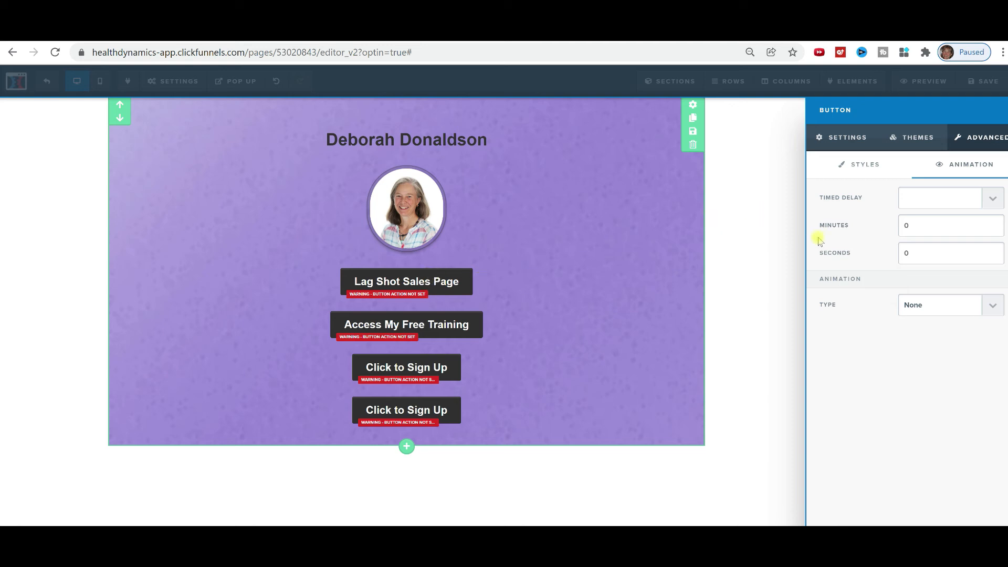
# Look through the animation types and ready-made button themes, then return to Advanced styles.
pyautogui.click(991, 306)
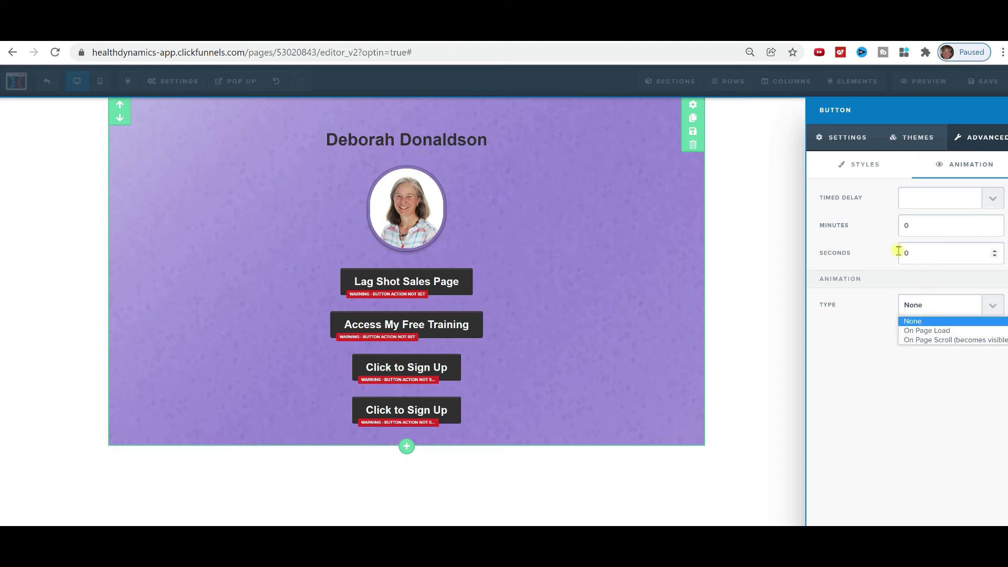
pyautogui.click(837, 138)
pyautogui.scroll(-1, 899, 231)
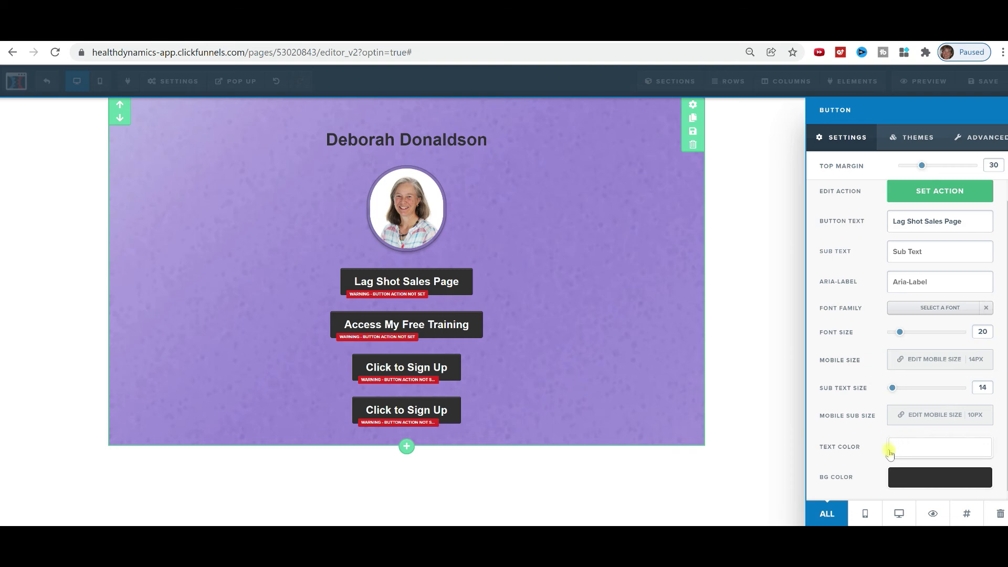
pyautogui.scroll(1, 889, 445)
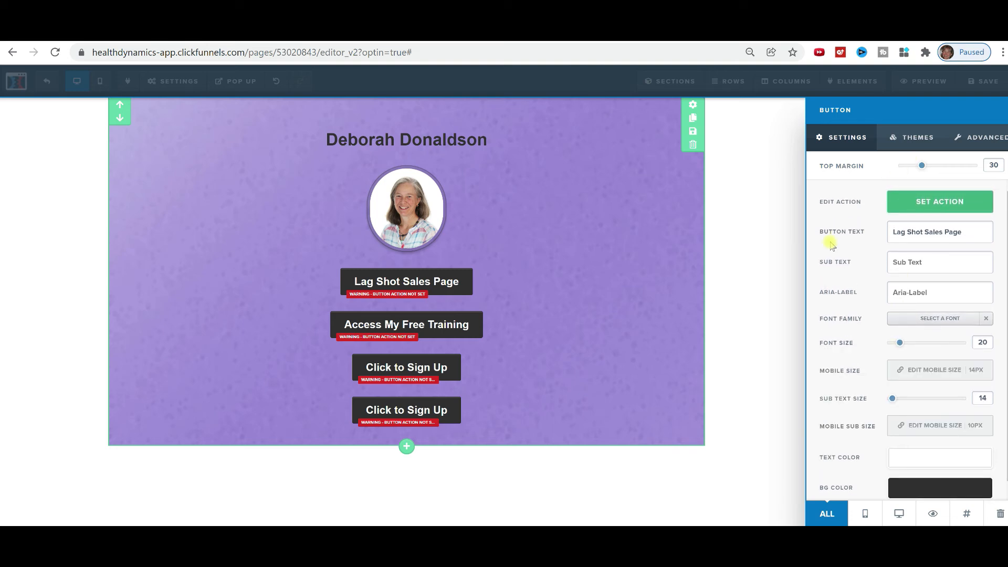
pyautogui.click(904, 140)
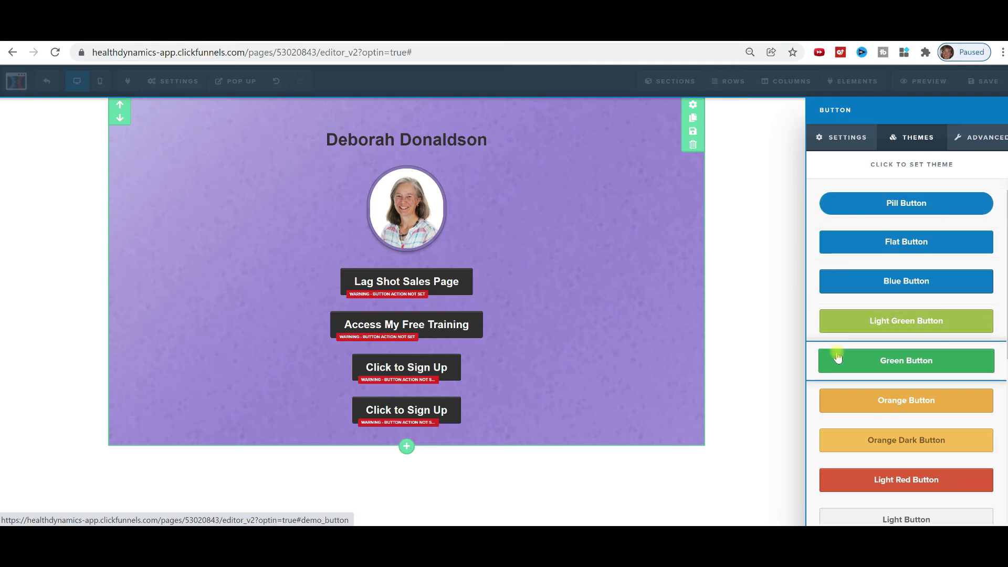
pyautogui.scroll(-5, 854, 397)
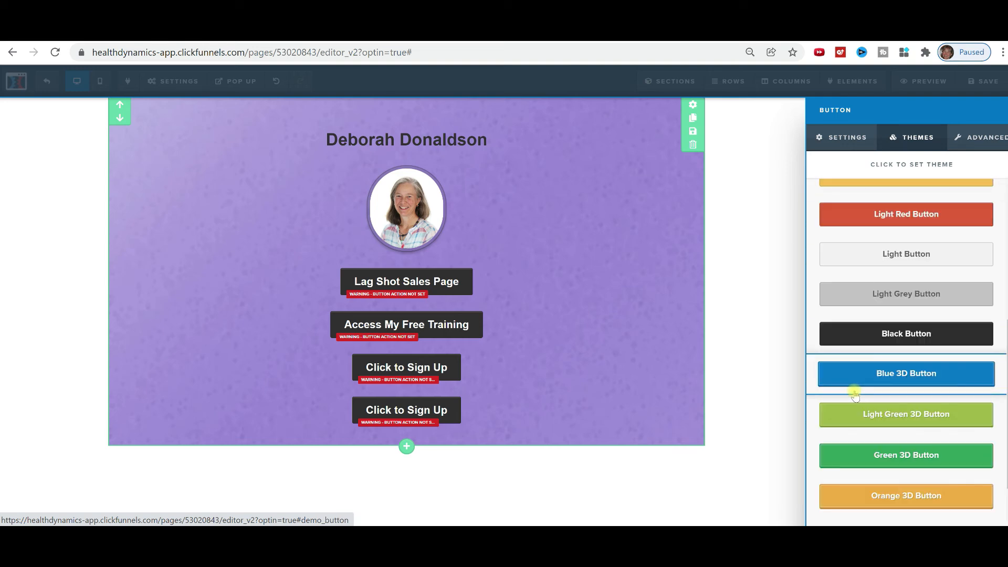
pyautogui.scroll(5, 857, 391)
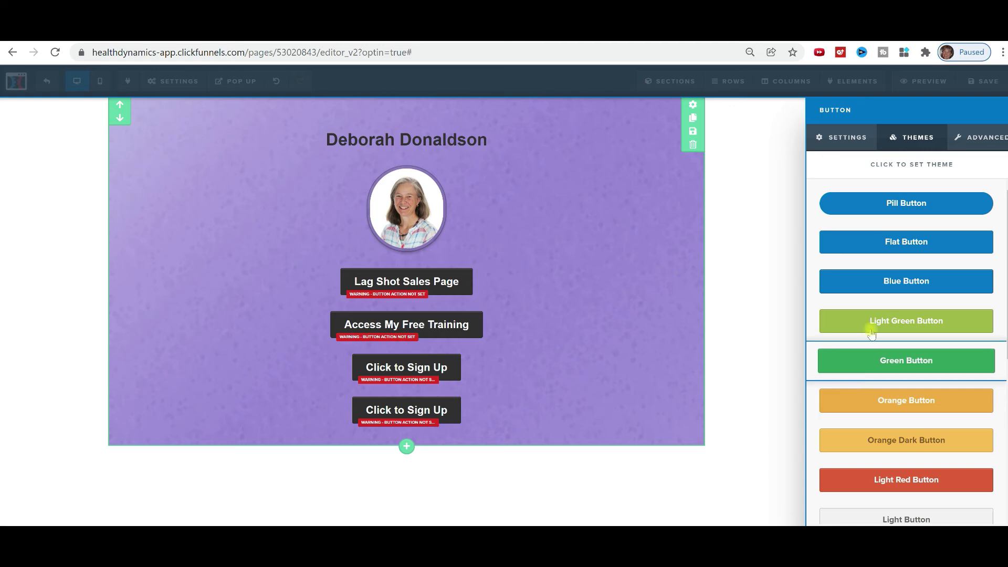
pyautogui.click(969, 141)
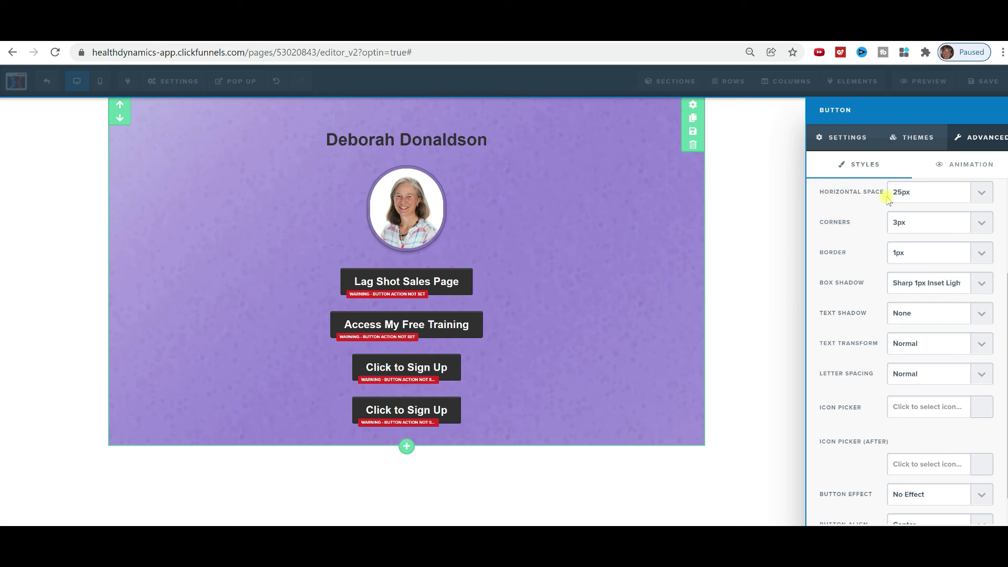
# Set the button's horizontal space to 40px, try Custom style, then keep Line Flat.
pyautogui.click(982, 194)
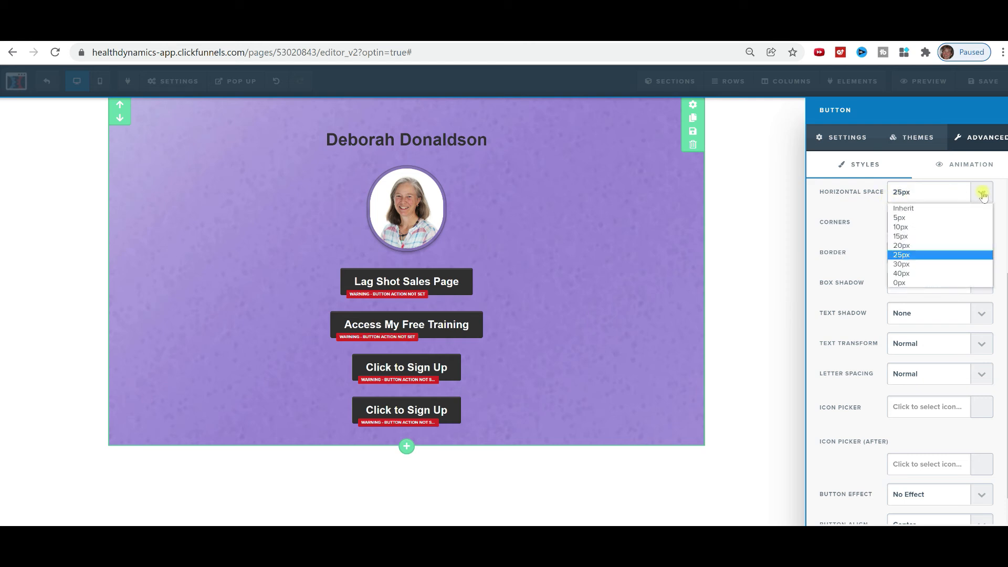
pyautogui.click(914, 274)
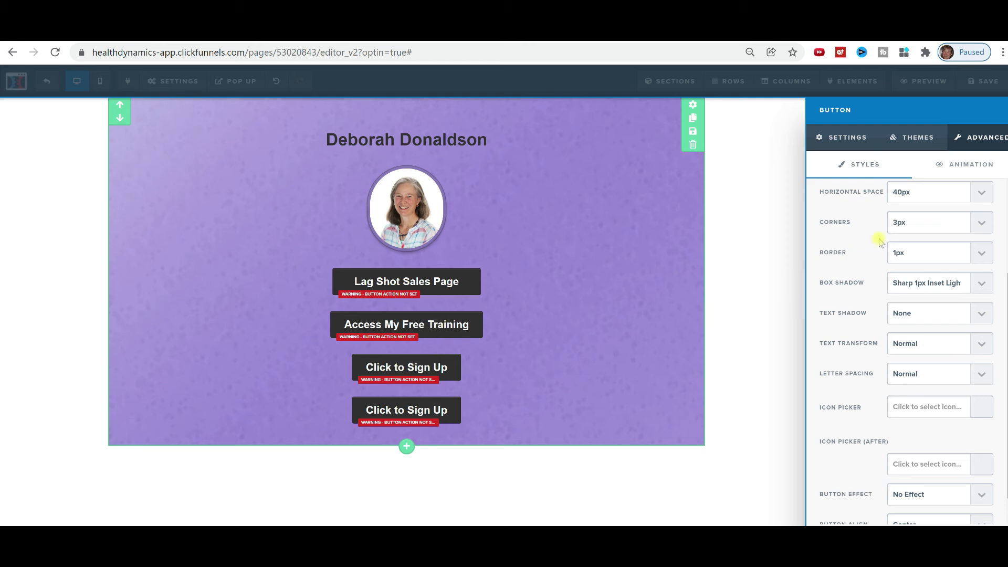
pyautogui.click(981, 194)
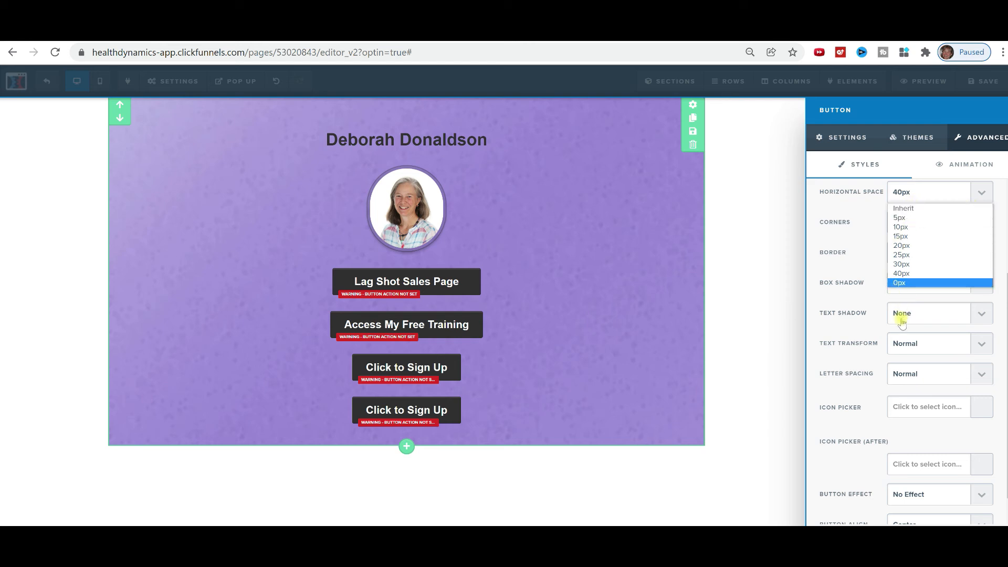
pyautogui.scroll(-2, 898, 324)
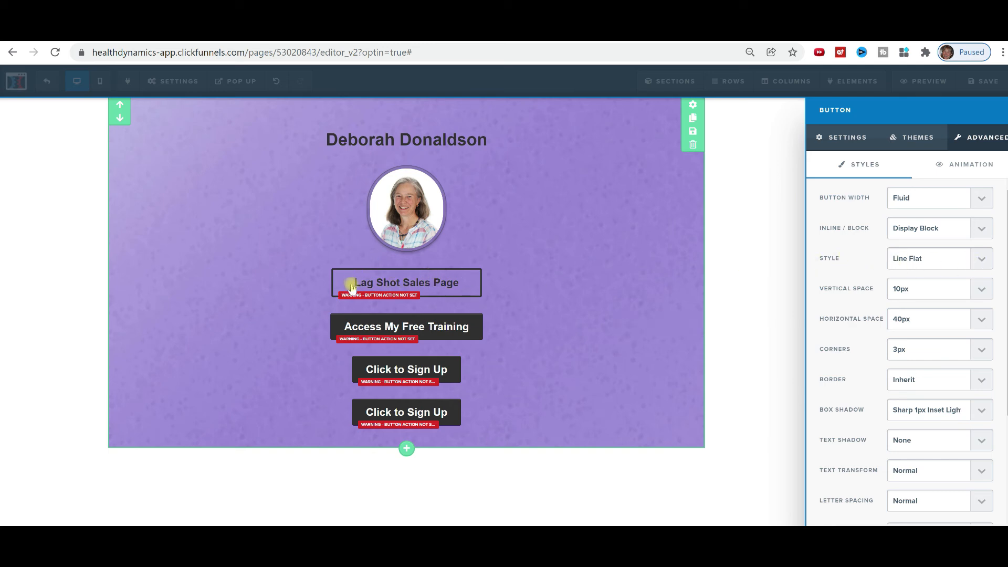
pyautogui.click(982, 261)
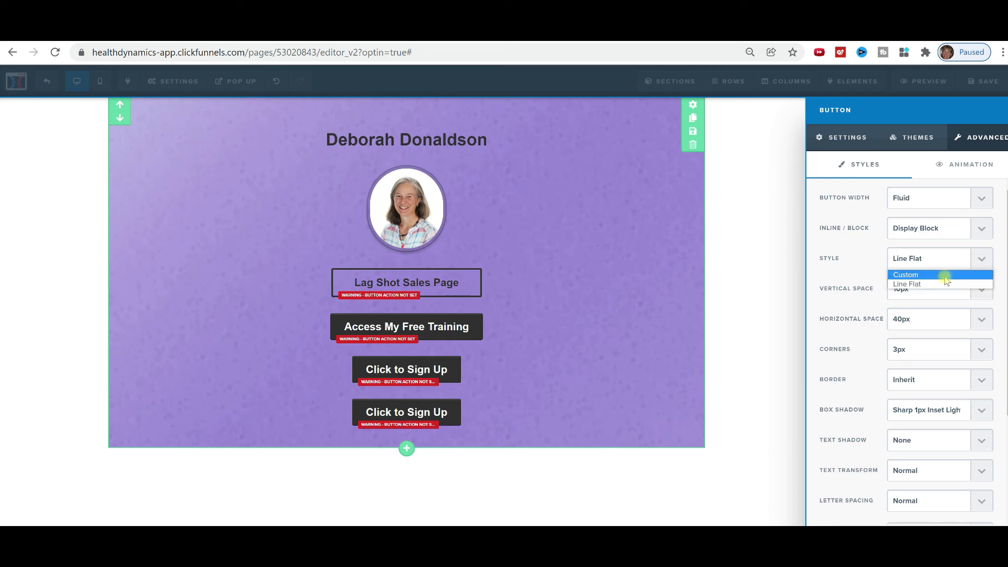
pyautogui.click(946, 275)
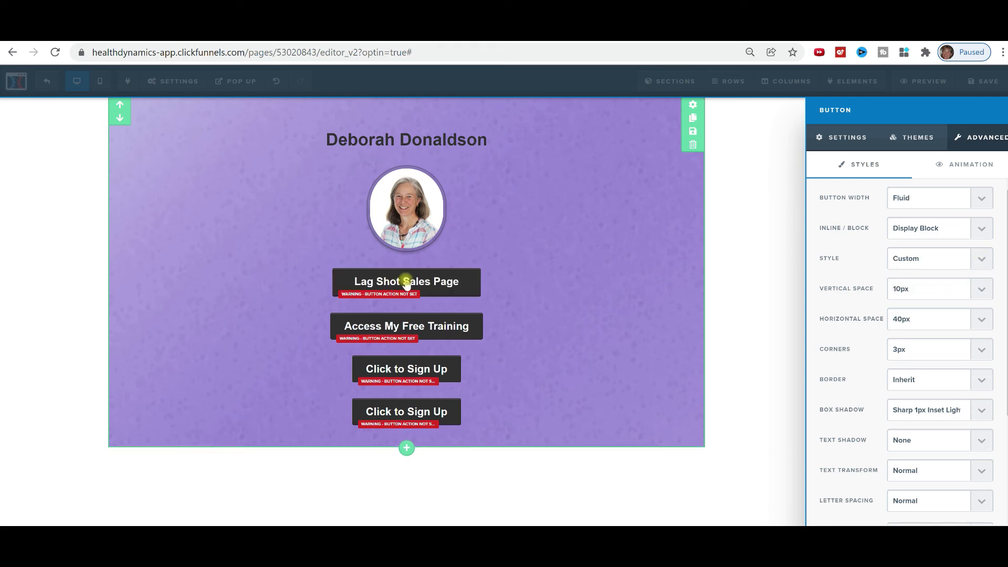
pyautogui.click(978, 260)
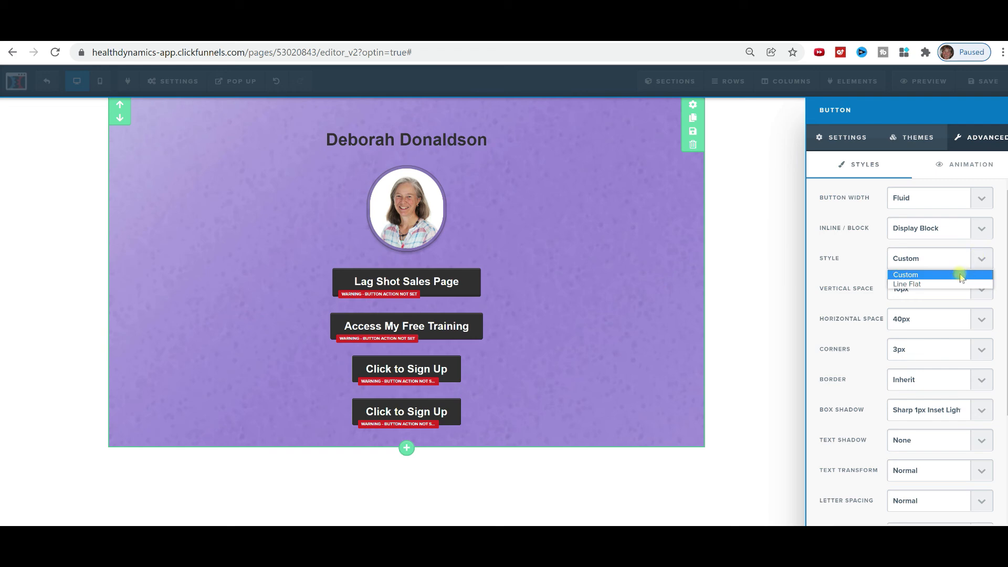
pyautogui.click(958, 284)
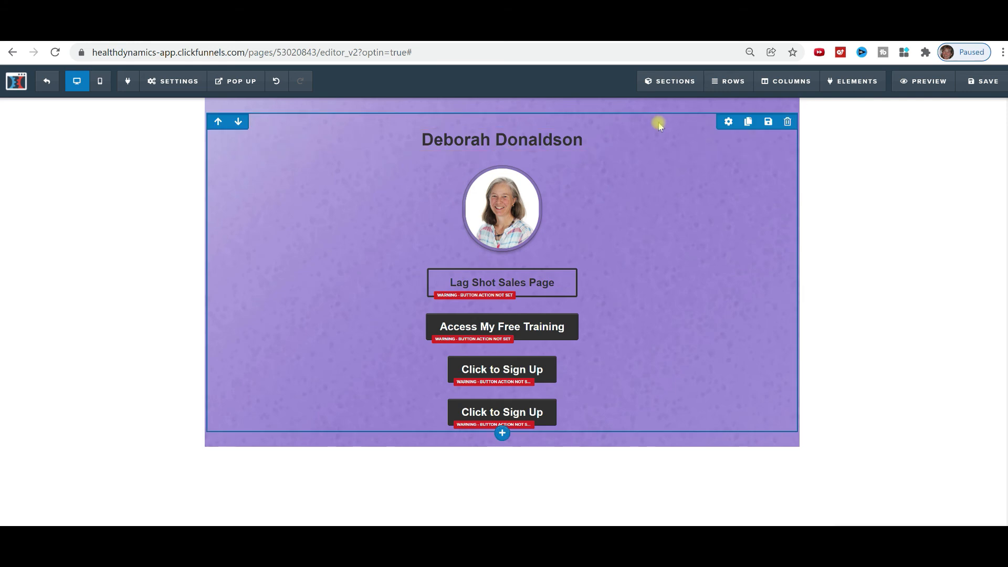
# Give the name, photo and links row a Full Border, with side margin widened to inset it from the section edges.
pyautogui.click(727, 121)
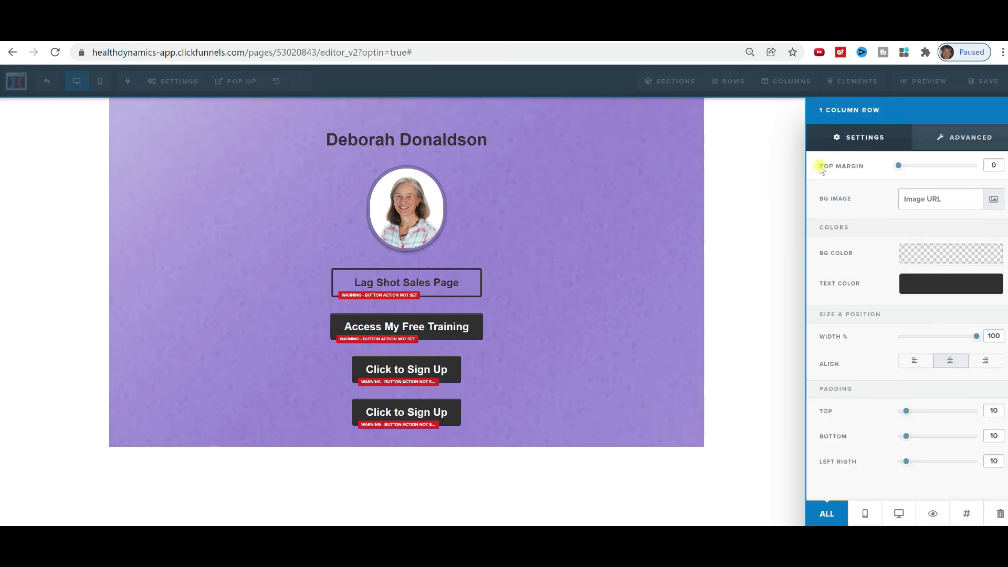
pyautogui.click(959, 140)
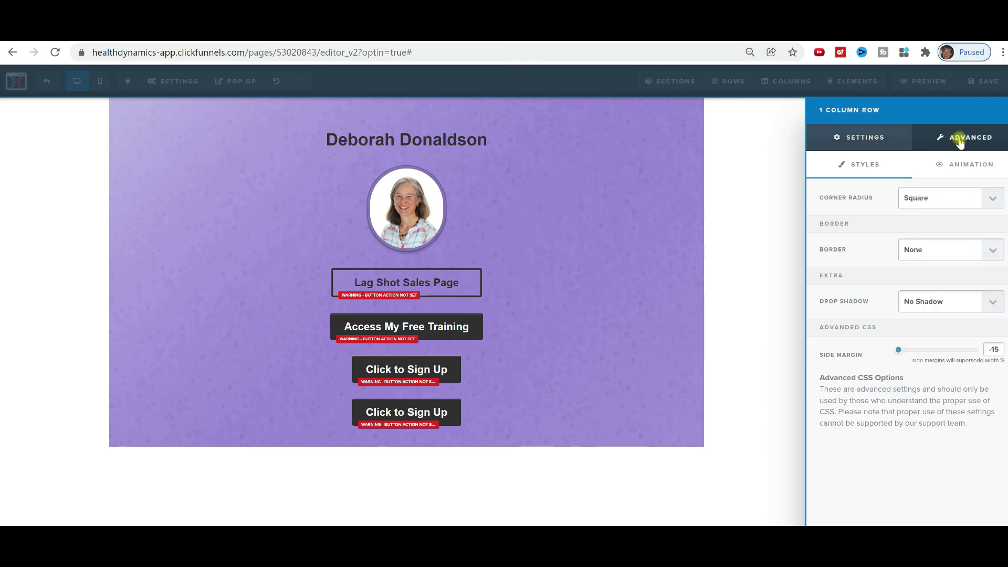
pyautogui.click(993, 253)
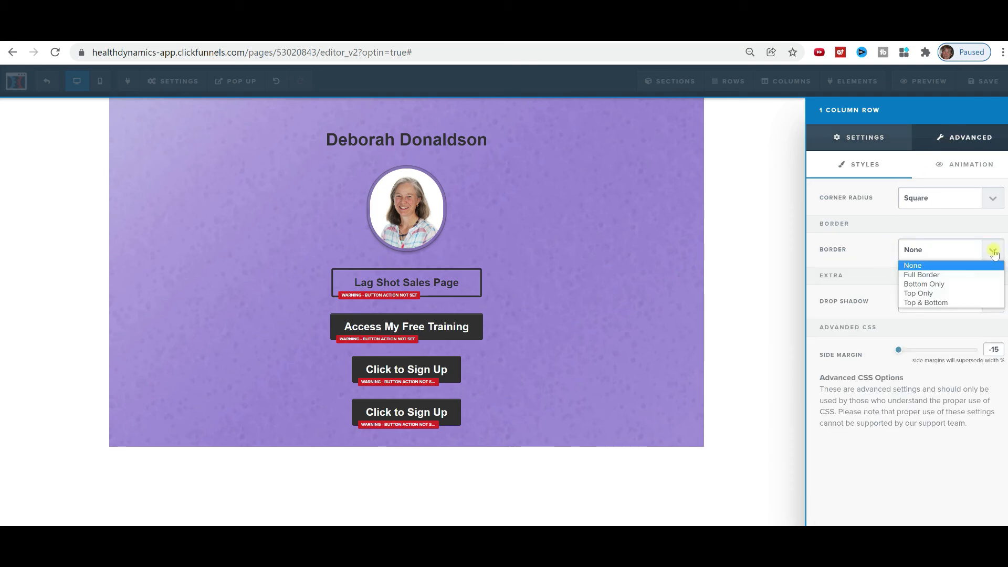
pyautogui.click(959, 276)
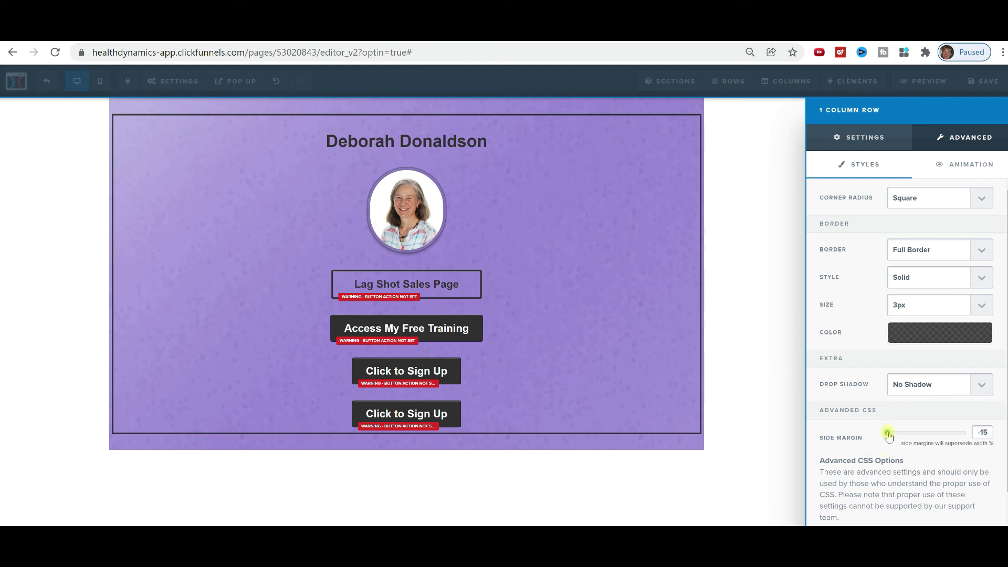
pyautogui.moveTo(890, 436); pyautogui.dragTo(973, 431)
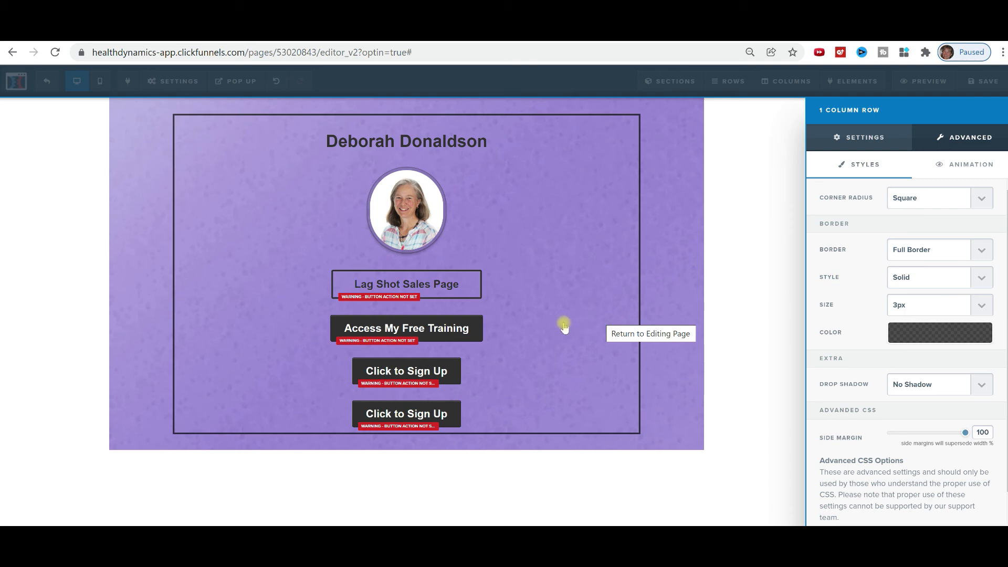
pyautogui.click(756, 286)
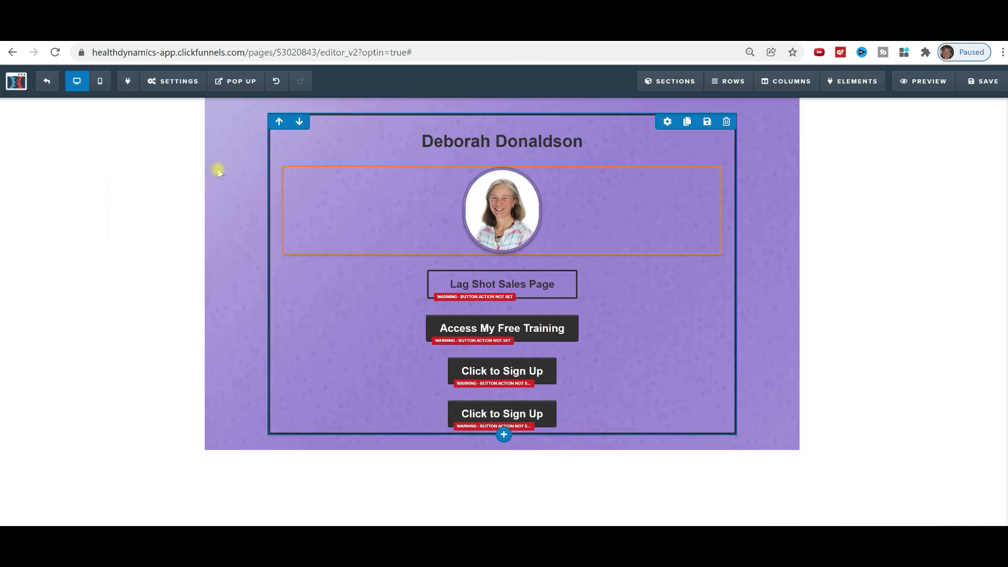
pyautogui.click(100, 84)
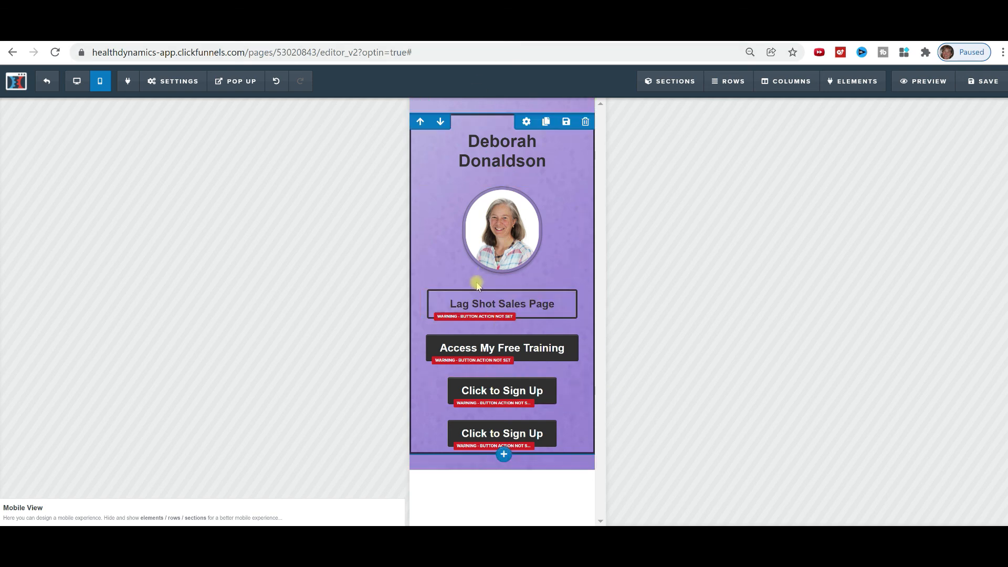
pyautogui.click(78, 82)
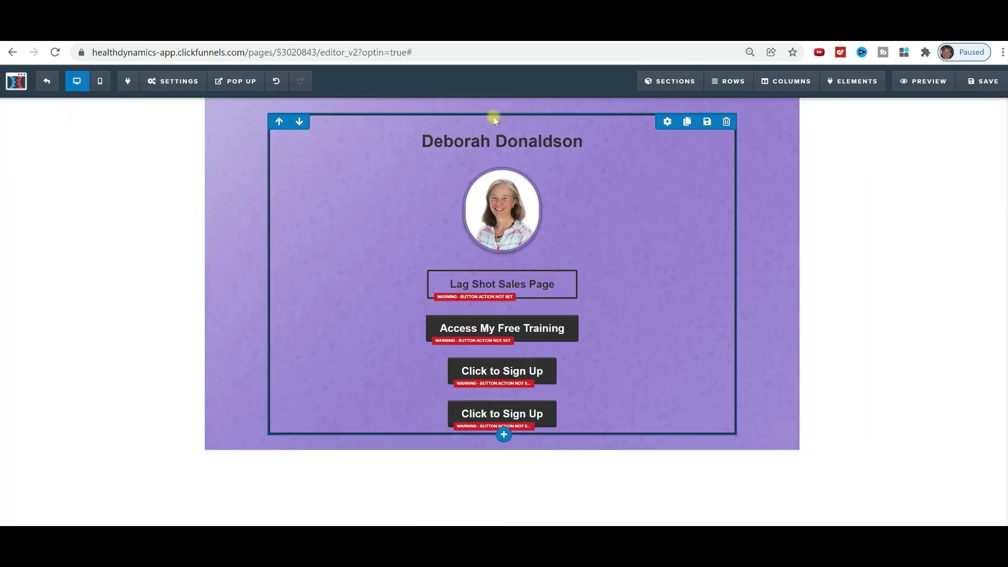
# Set the profile photo's border style to Dark Thumbnail Border.
pyautogui.click(685, 189)
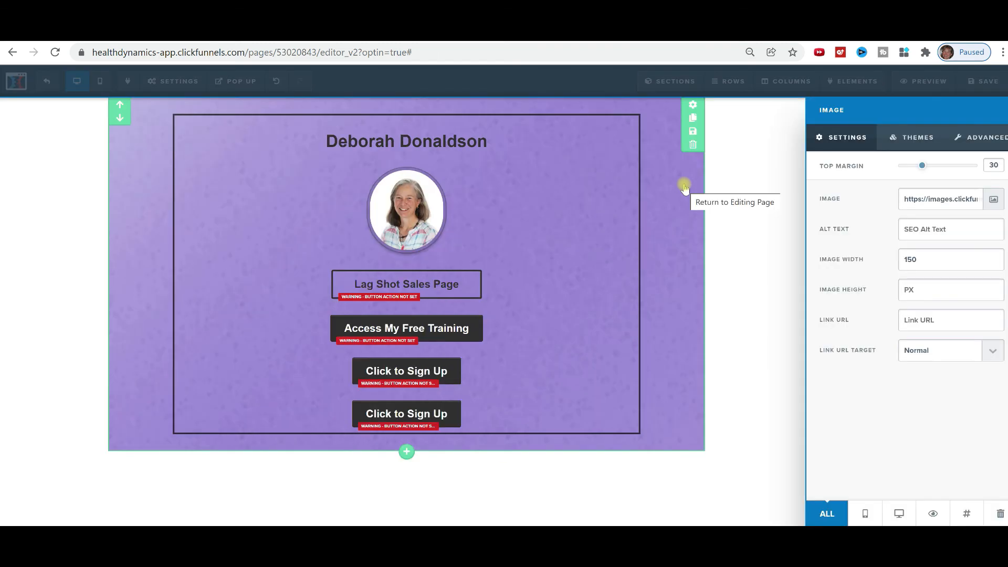
pyautogui.click(988, 137)
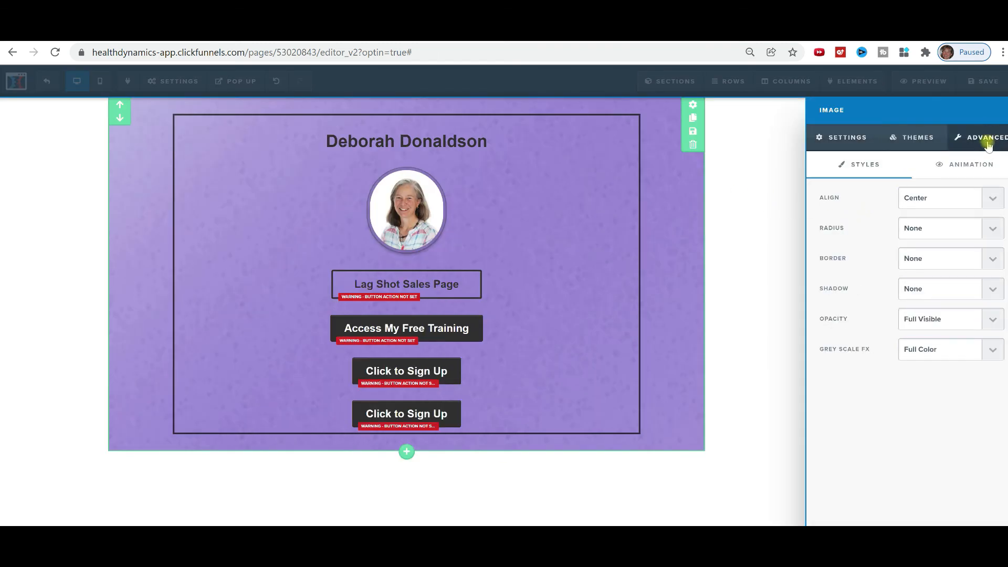
pyautogui.click(993, 261)
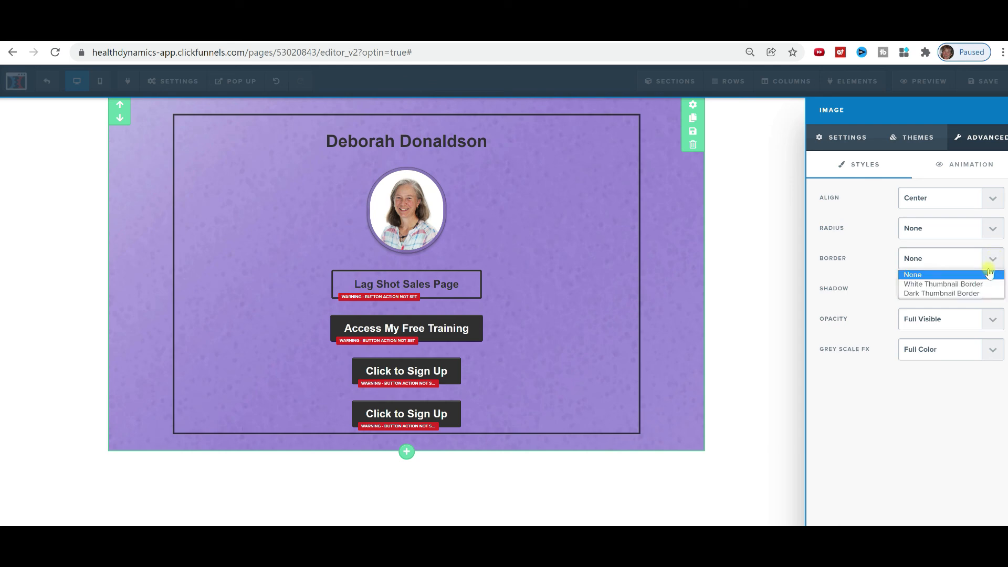
pyautogui.click(981, 293)
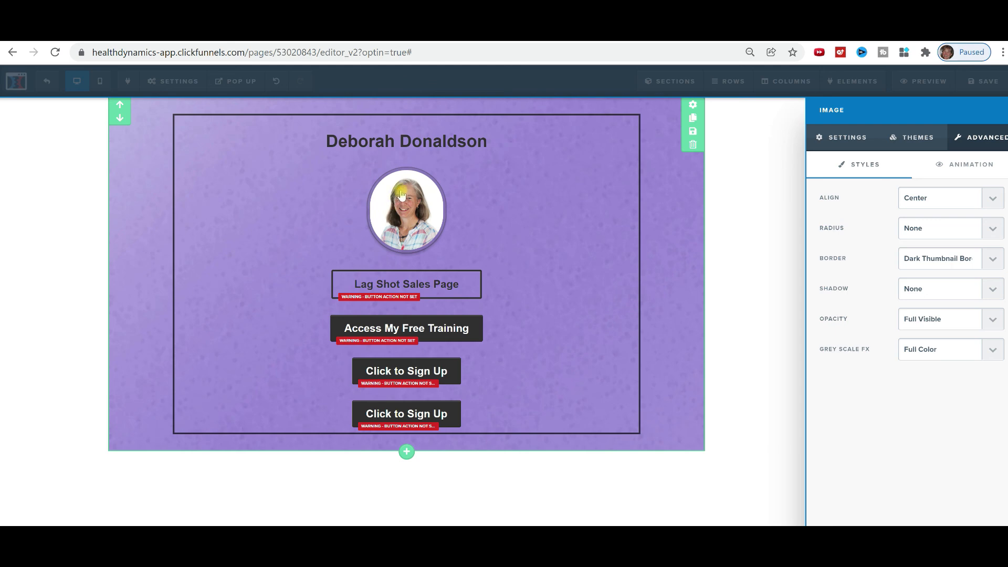
pyautogui.click(585, 182)
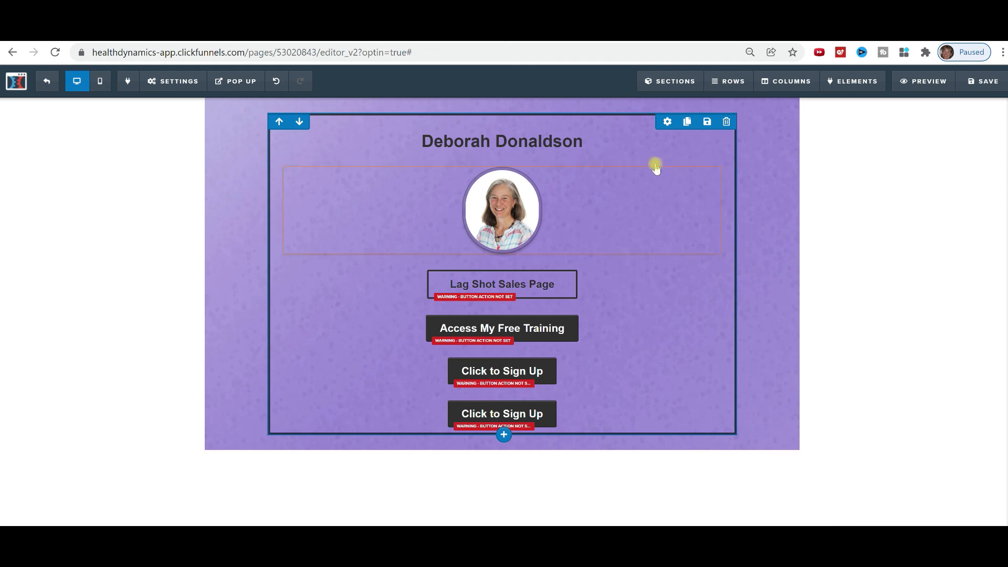
# Reduce the bordered row's Width % to 40 so it sits as a centred column.
pyautogui.click(667, 123)
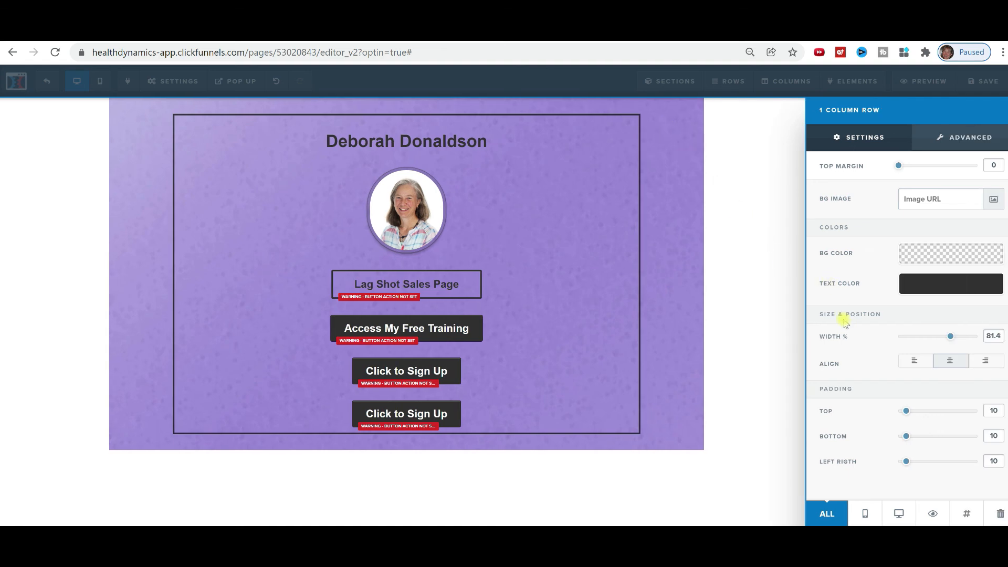
pyautogui.moveTo(956, 339); pyautogui.dragTo(906, 339)
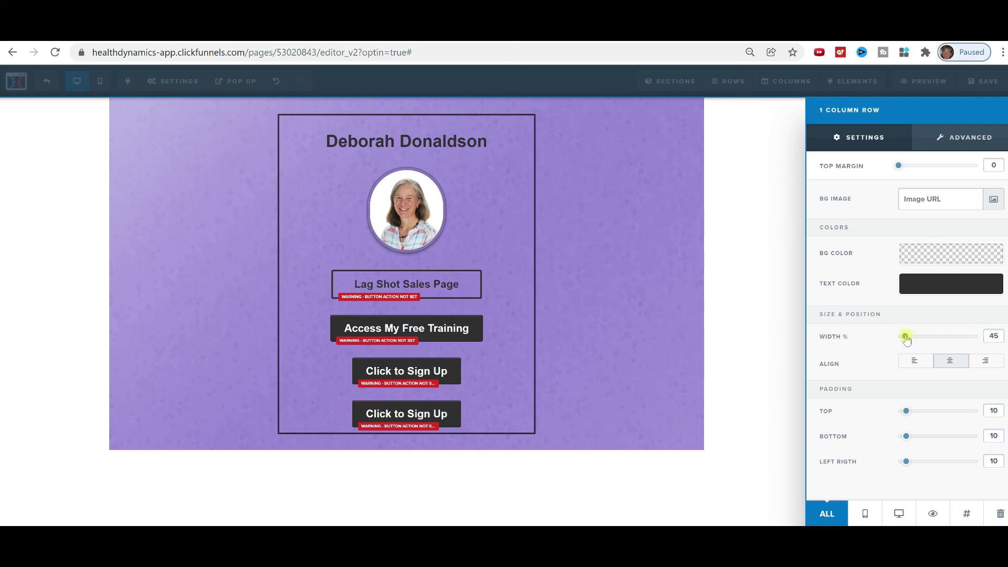
pyautogui.moveTo(903, 339); pyautogui.dragTo(902, 340)
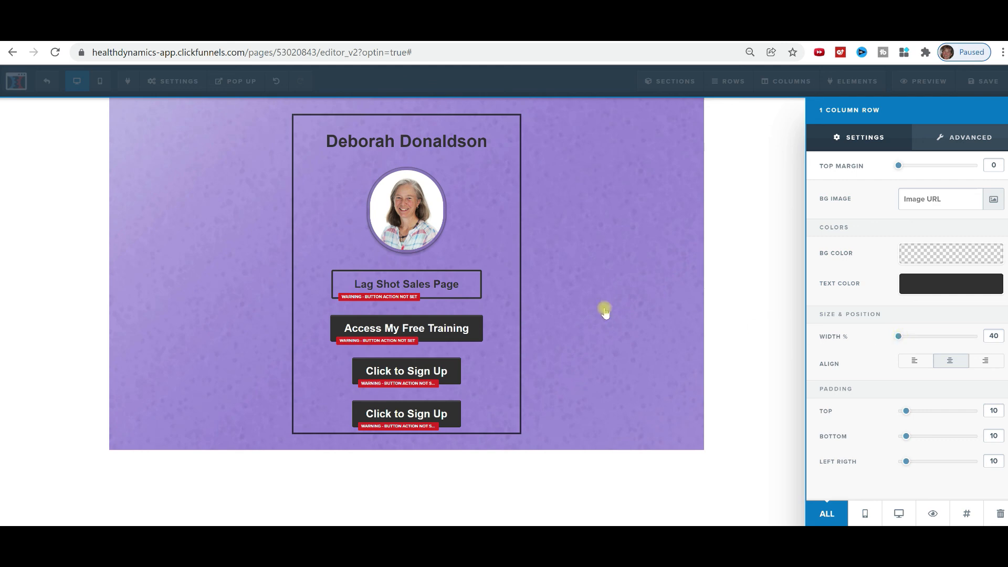